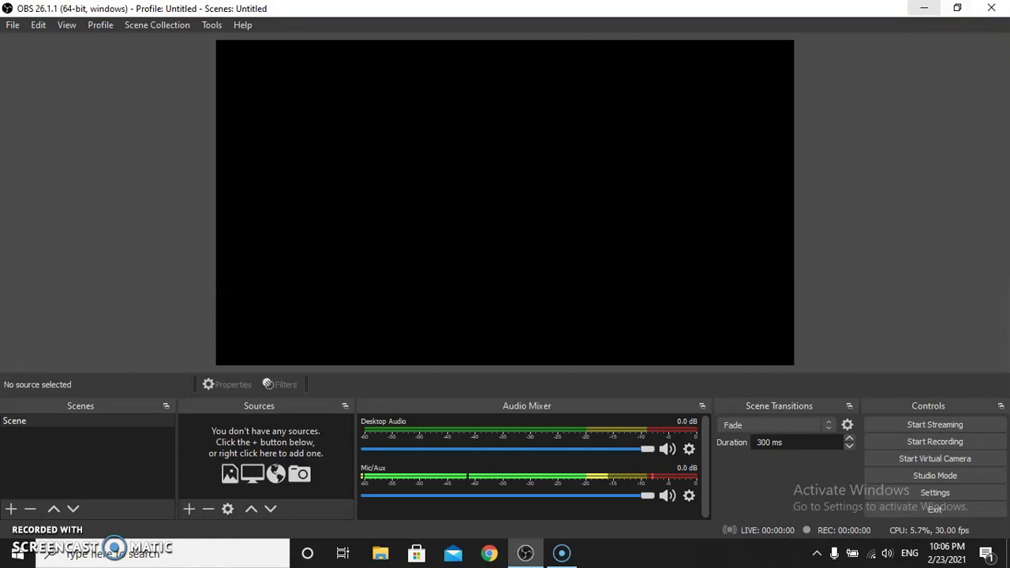
# - Close OBS Studio and refresh the Windows desktop
pyautogui.click(992, 8)
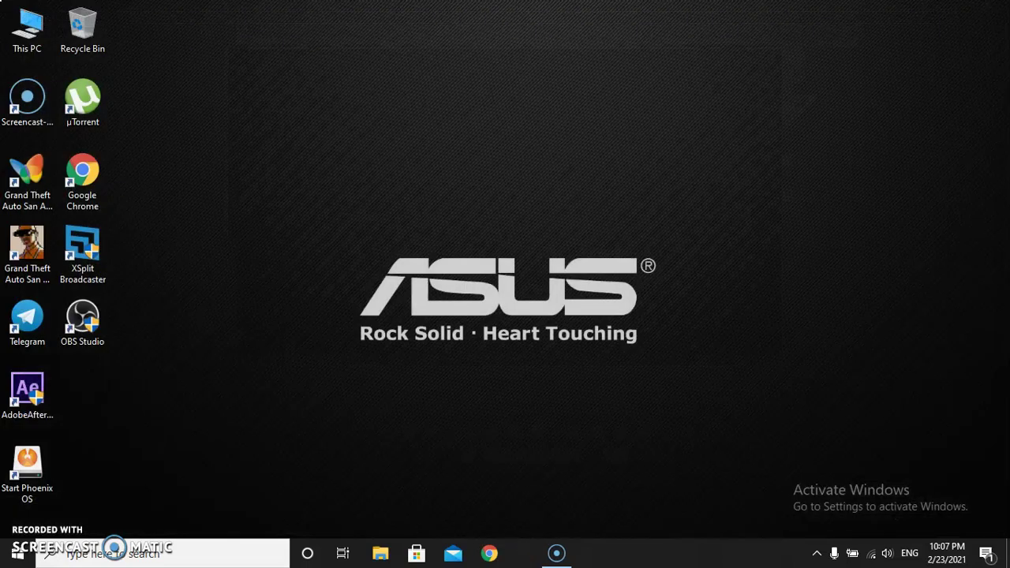
pyautogui.rightClick(698, 82)
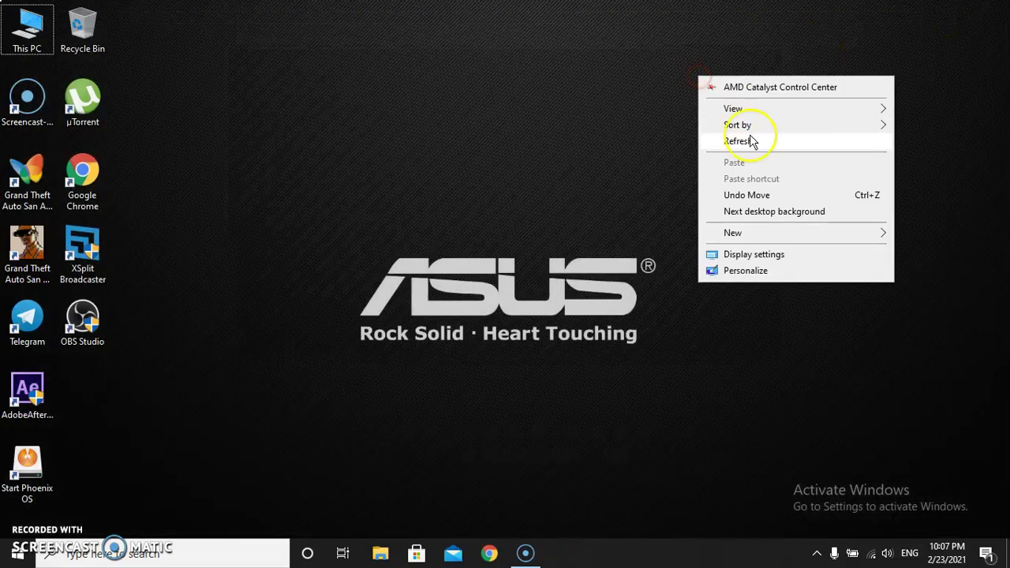
pyautogui.click(757, 147)
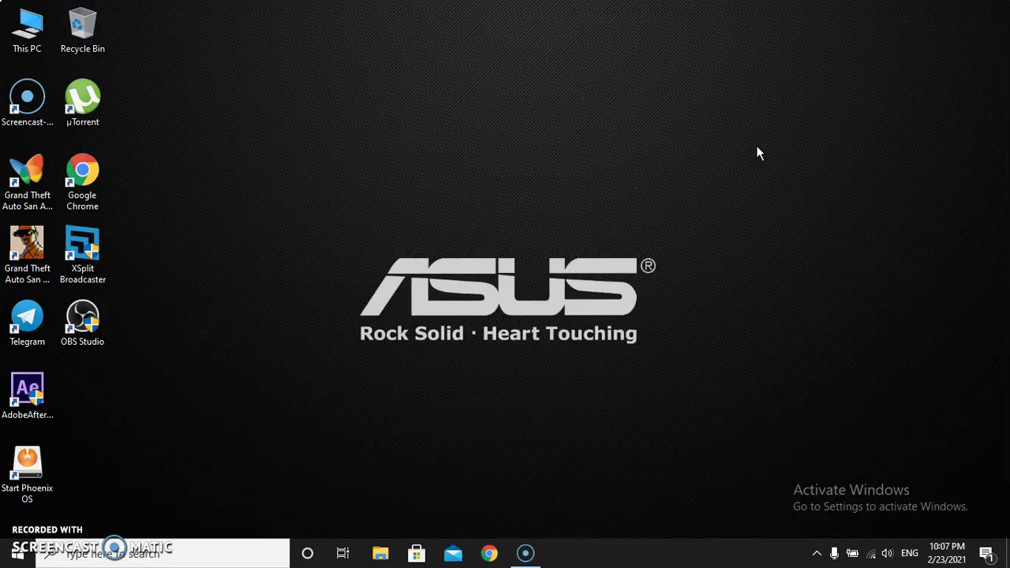
pyautogui.rightClick(410, 144)
pyautogui.click(464, 216)
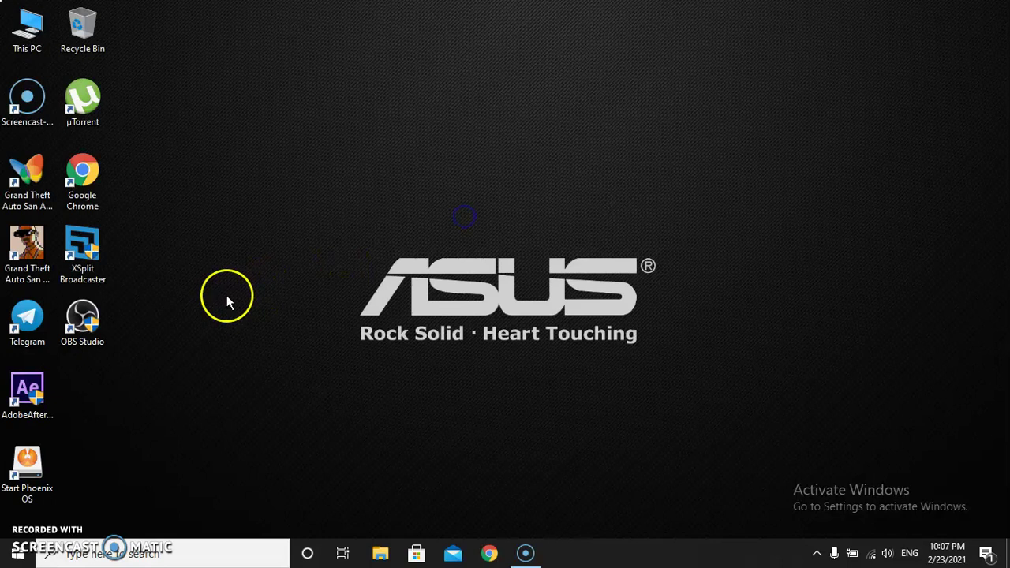
# - Launch OBS Studio from its desktop shortcut
pyautogui.click(68, 316)
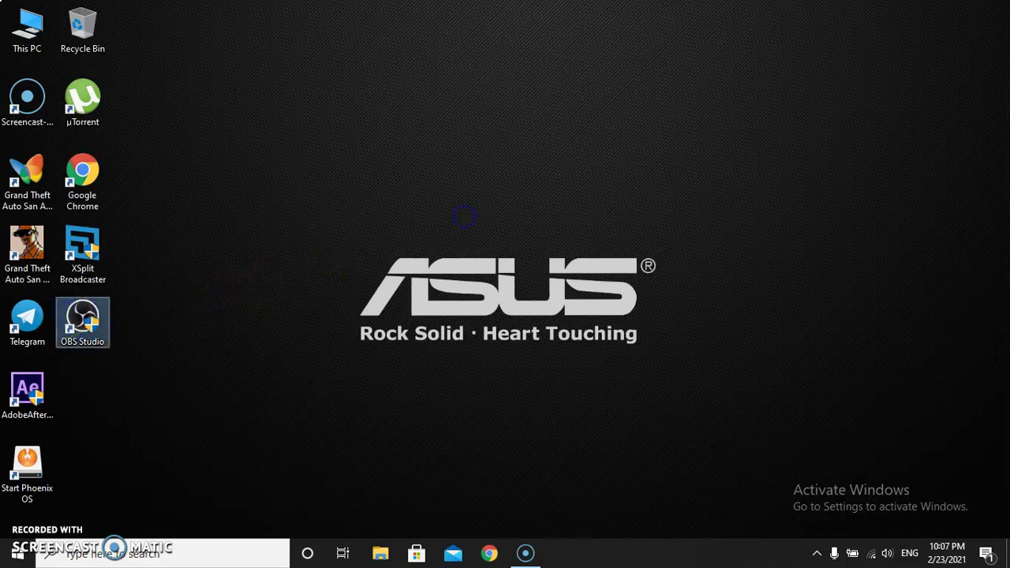
pyautogui.click(386, 378)
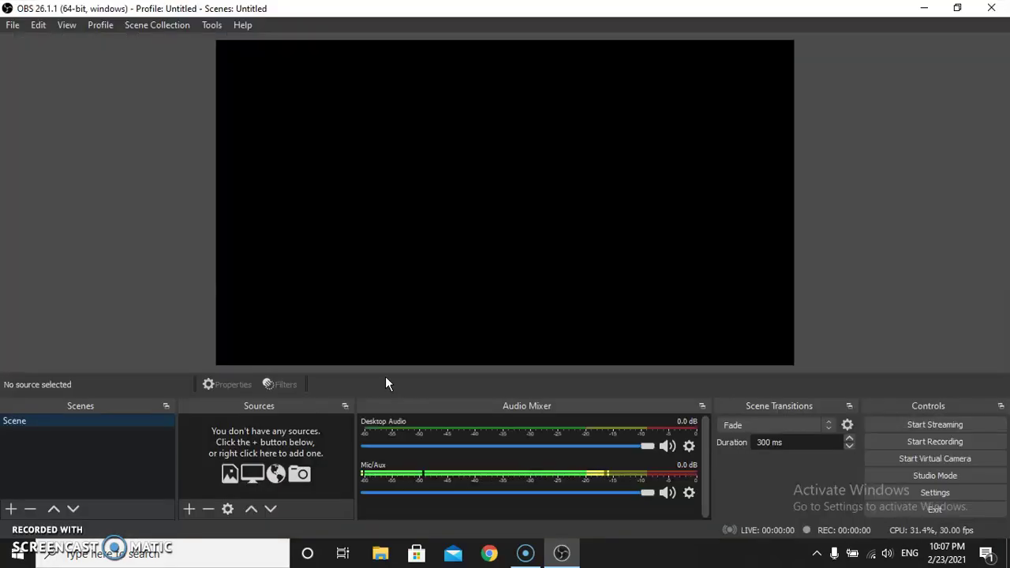
pyautogui.click(331, 203)
pyautogui.click(13, 28)
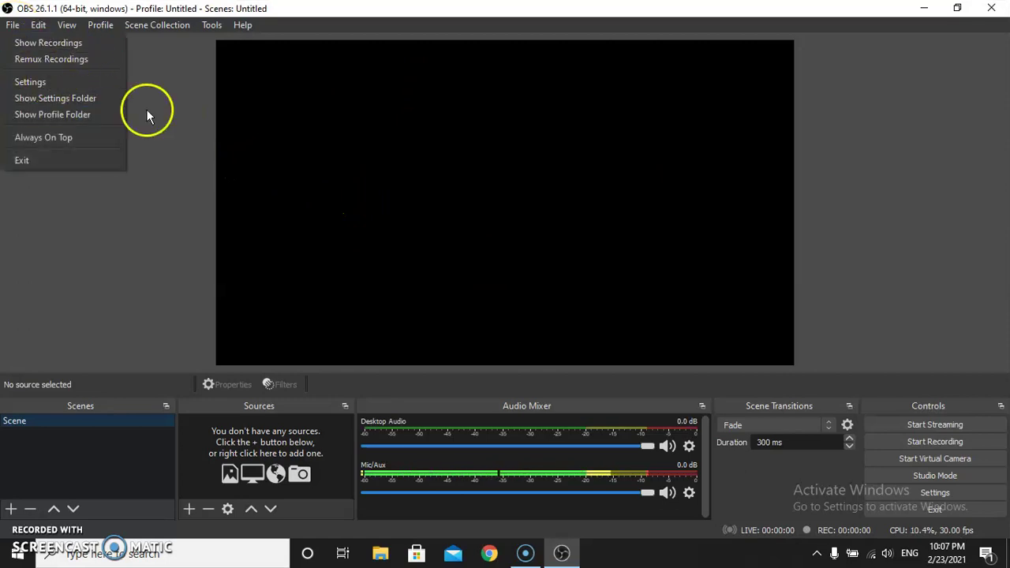
pyautogui.click(422, 91)
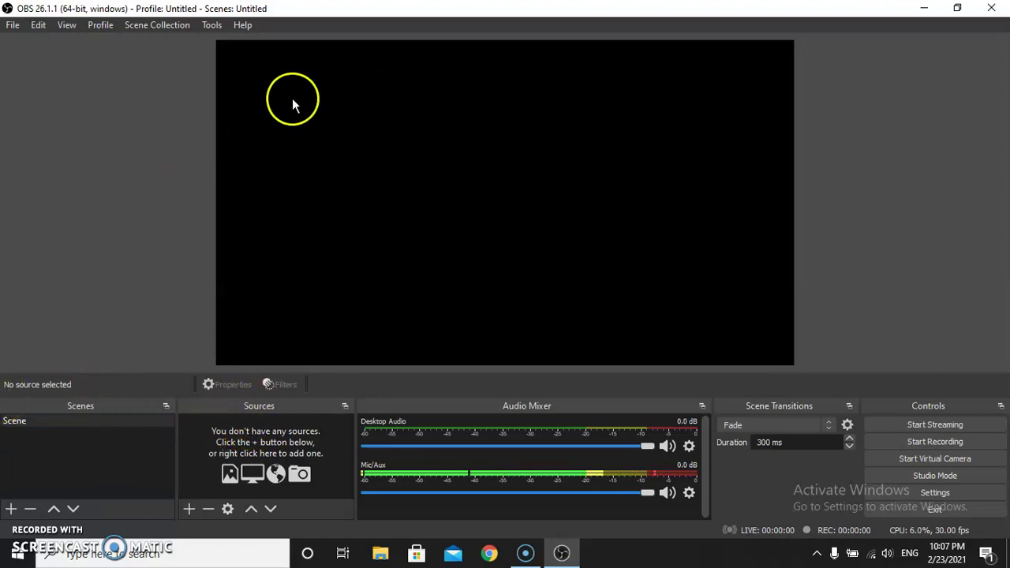
pyautogui.click(12, 26)
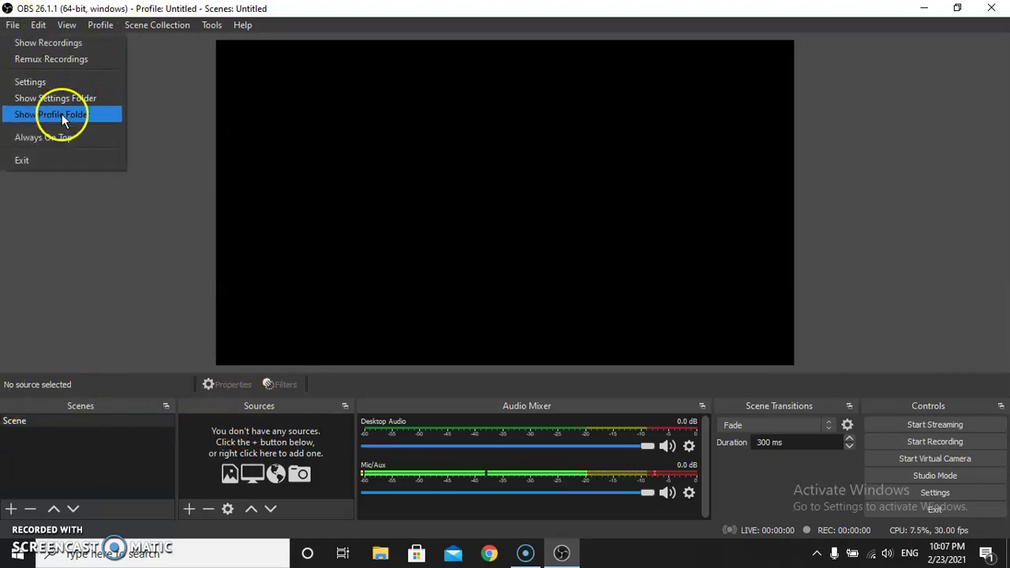
pyautogui.moveTo(101, 24)
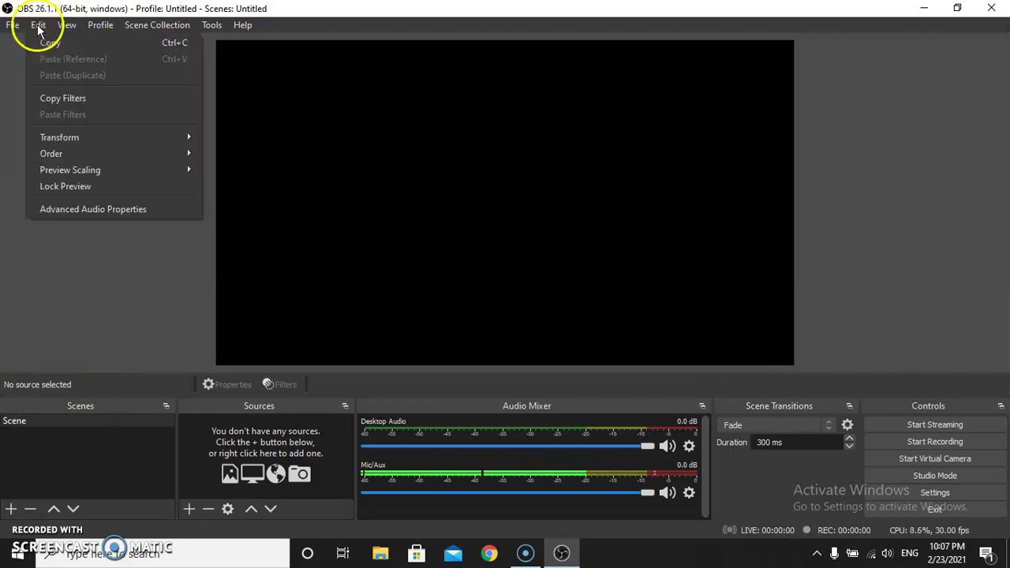
pyautogui.click(172, 233)
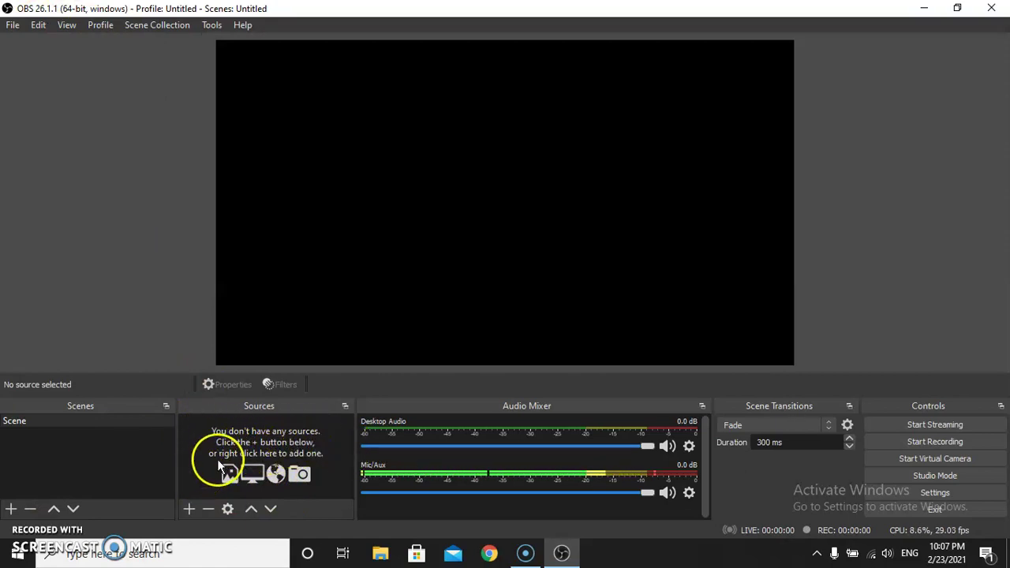
pyautogui.rightClick(281, 452)
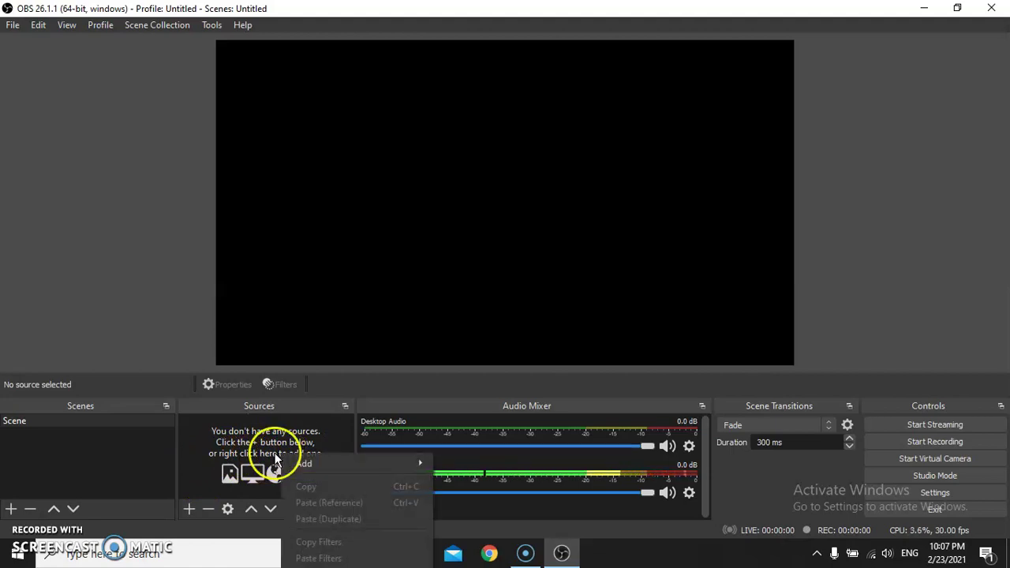
pyautogui.click(254, 451)
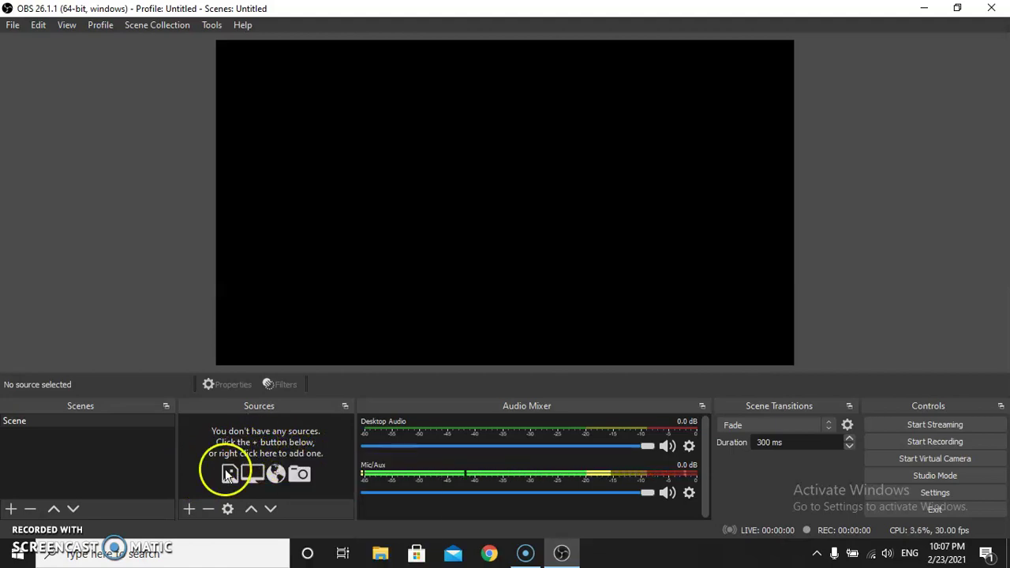
# - Add a new Display Capture source to the scene, capturing Display 1: 1366x768 @ 0,0
pyautogui.click(191, 510)
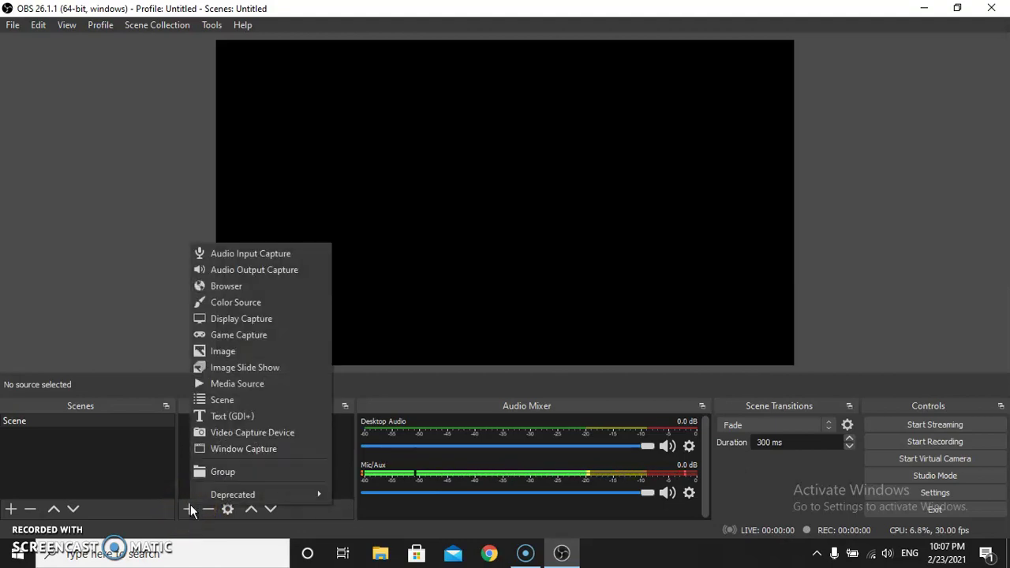
pyautogui.click(236, 319)
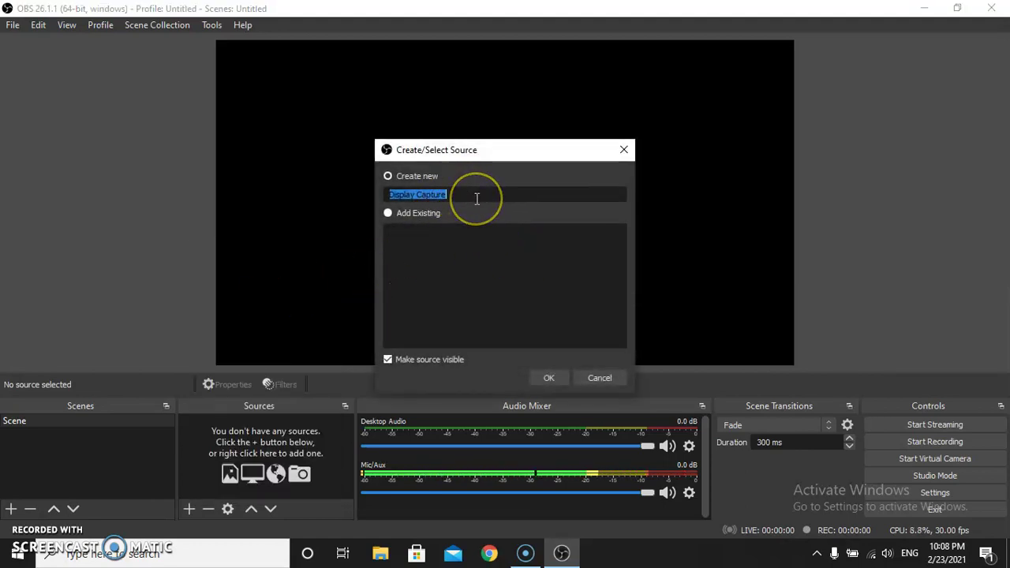
pyautogui.click(550, 378)
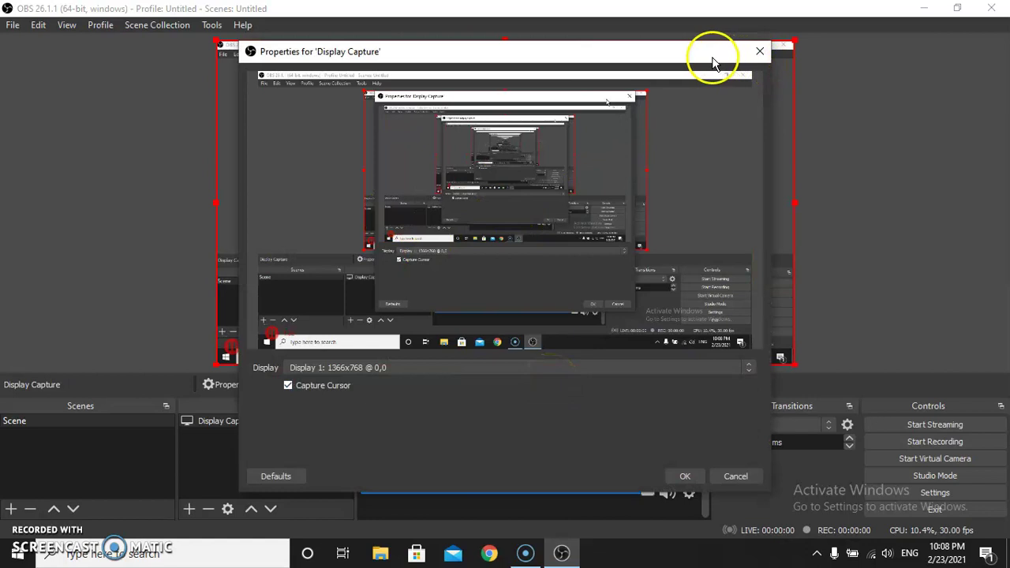
pyautogui.click(335, 368)
pyautogui.click(356, 379)
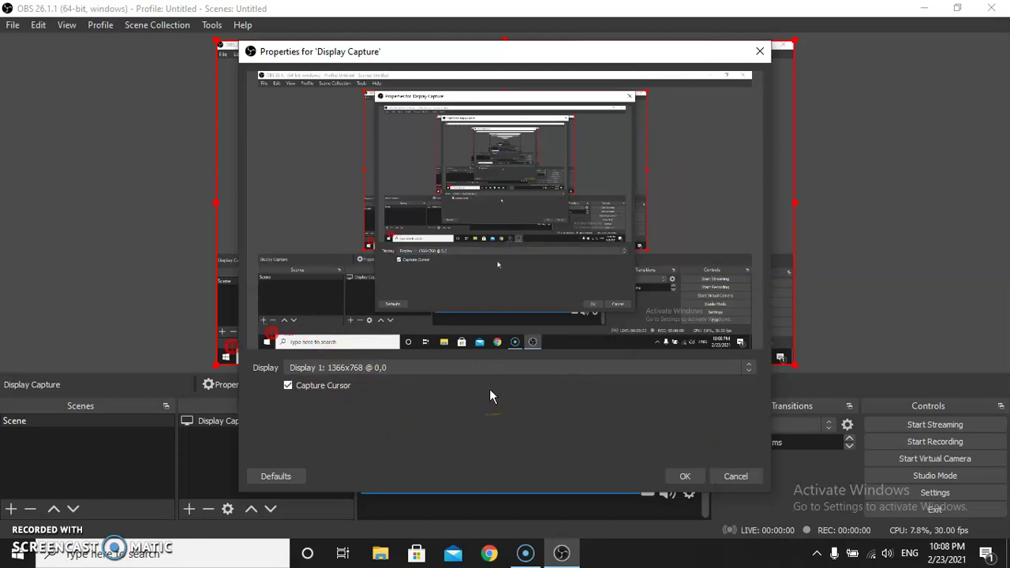
pyautogui.click(435, 368)
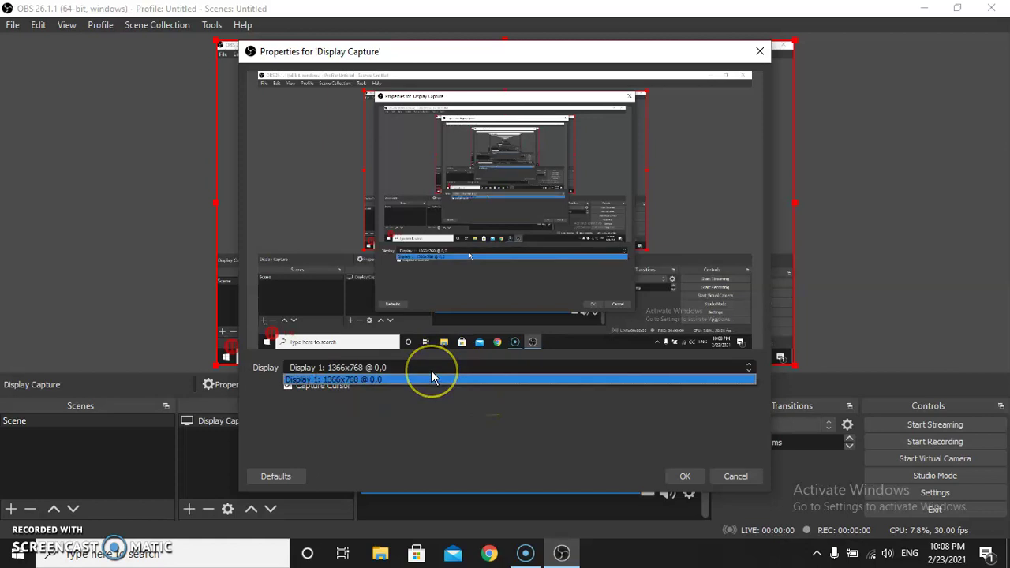
pyautogui.click(424, 415)
pyautogui.click(730, 485)
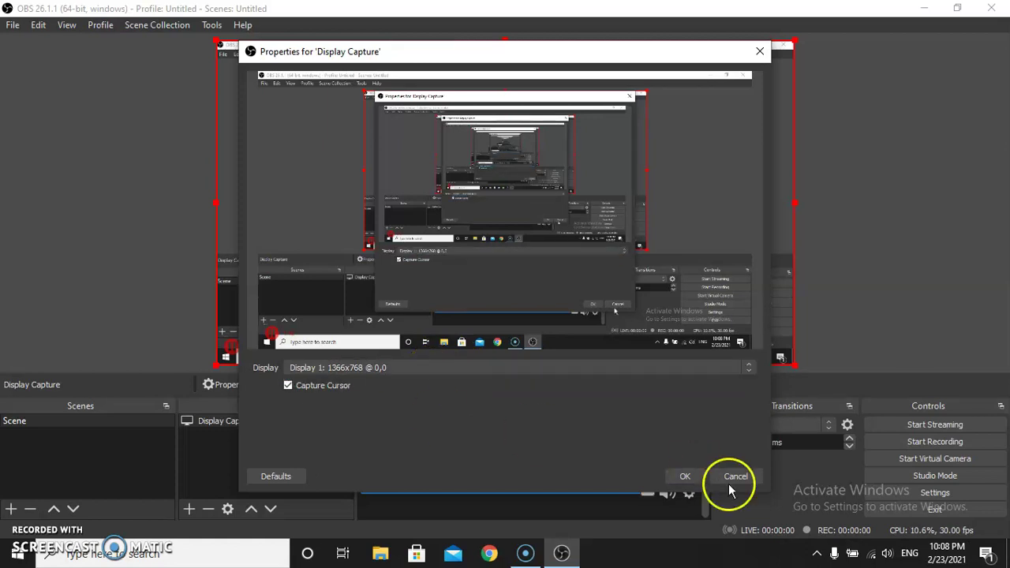
pyautogui.click(683, 477)
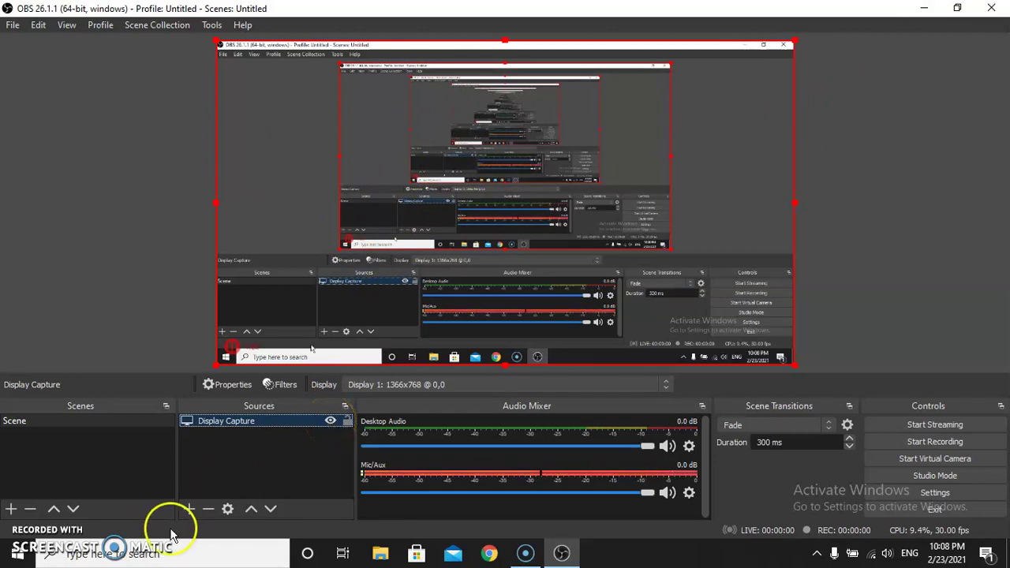
# - Remove the Display Capture source from the scene and confirm the removal
pyautogui.click(216, 457)
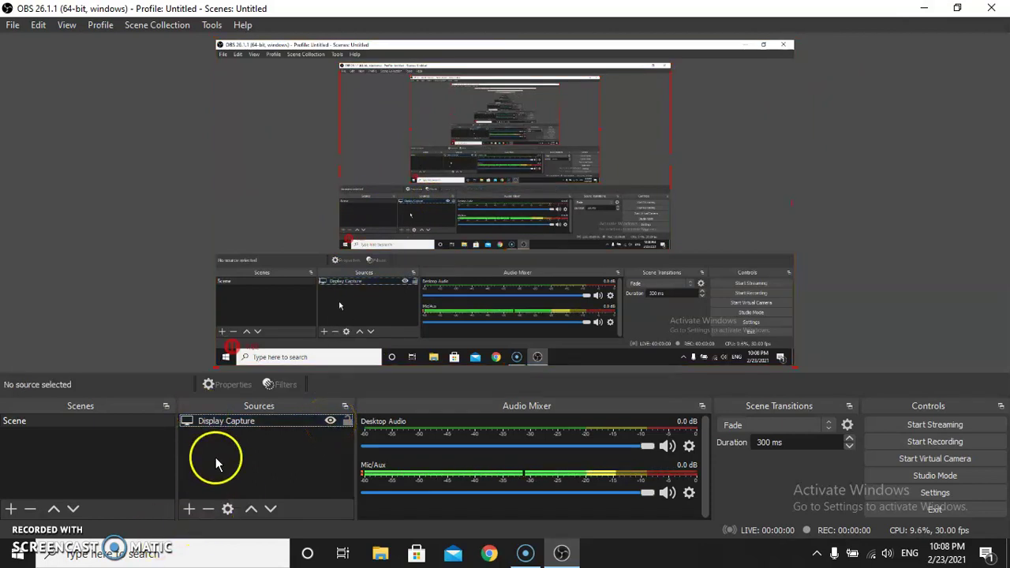
pyautogui.click(218, 426)
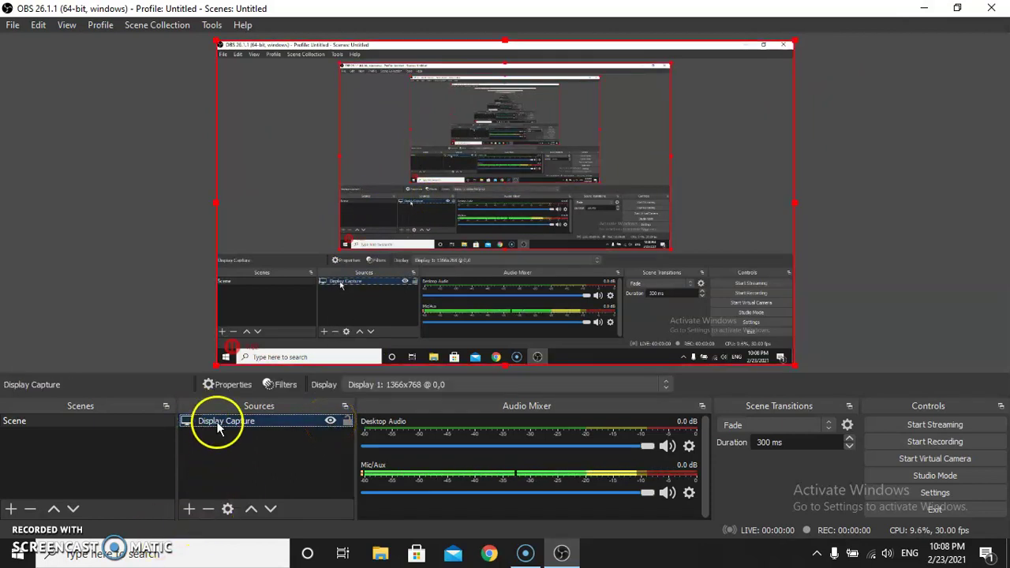
pyautogui.click(202, 509)
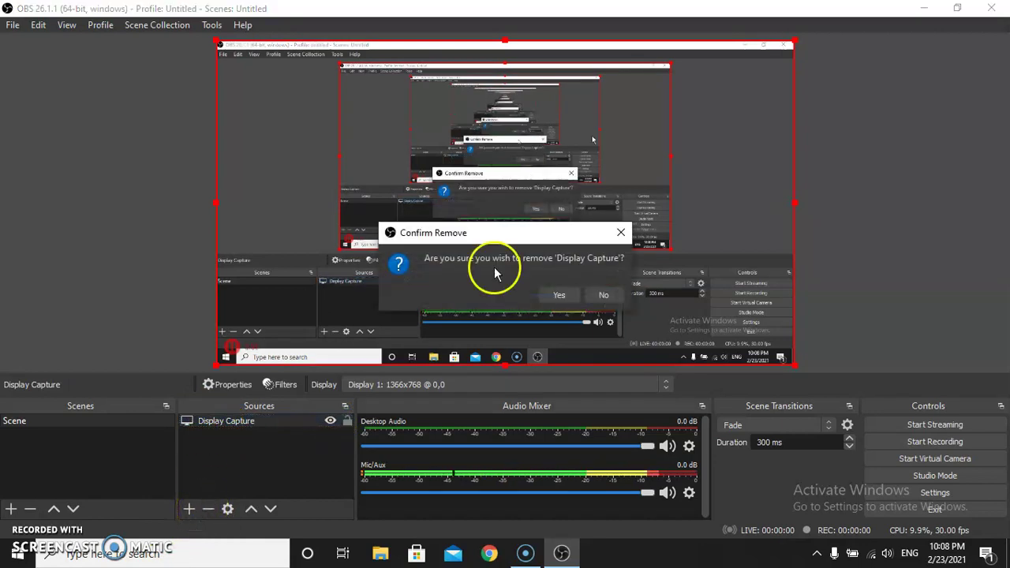
pyautogui.click(560, 298)
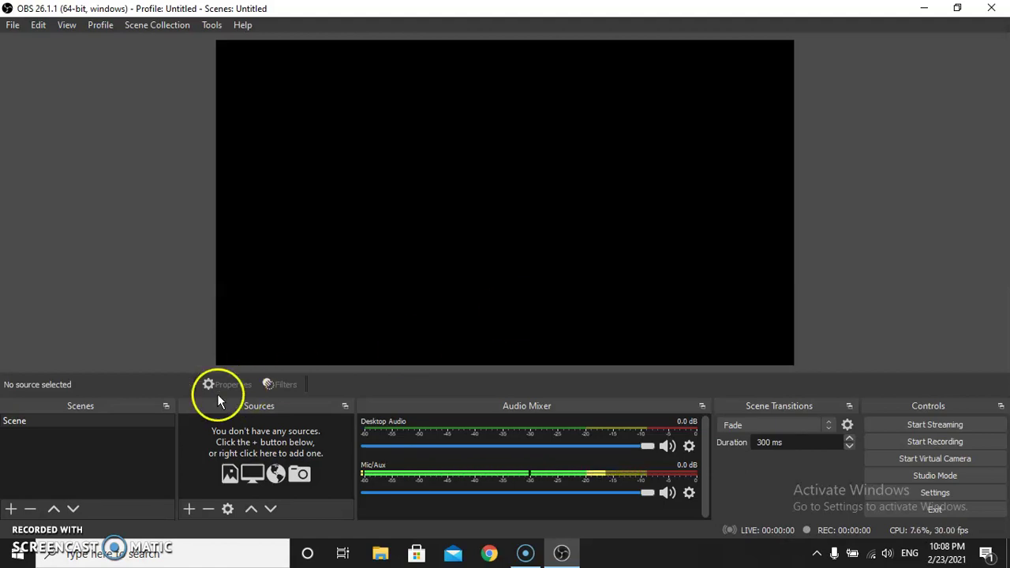
# - Add a new Display Capture source to the empty scene, keeping the default name and display settings
pyautogui.click(190, 510)
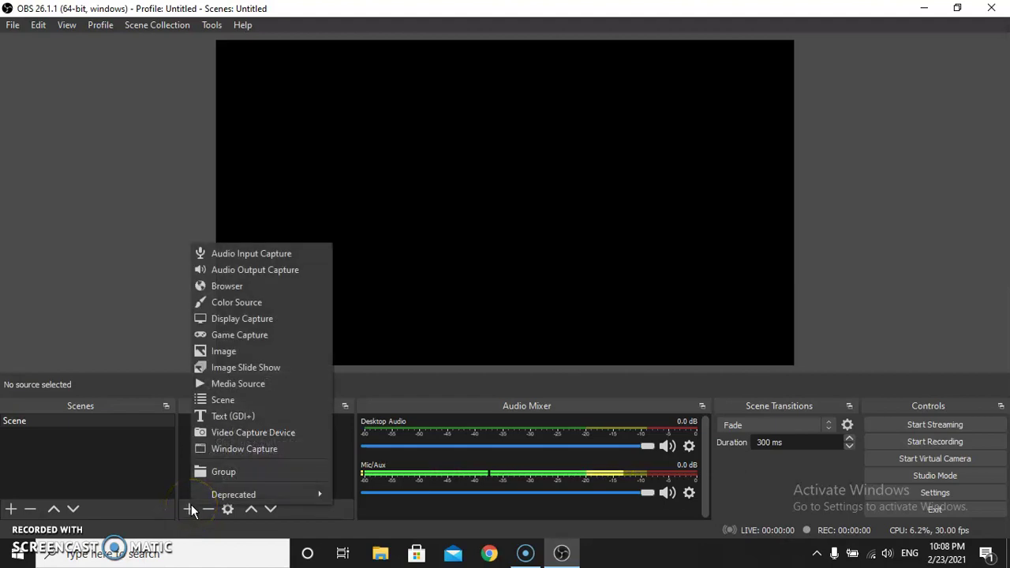
pyautogui.click(218, 319)
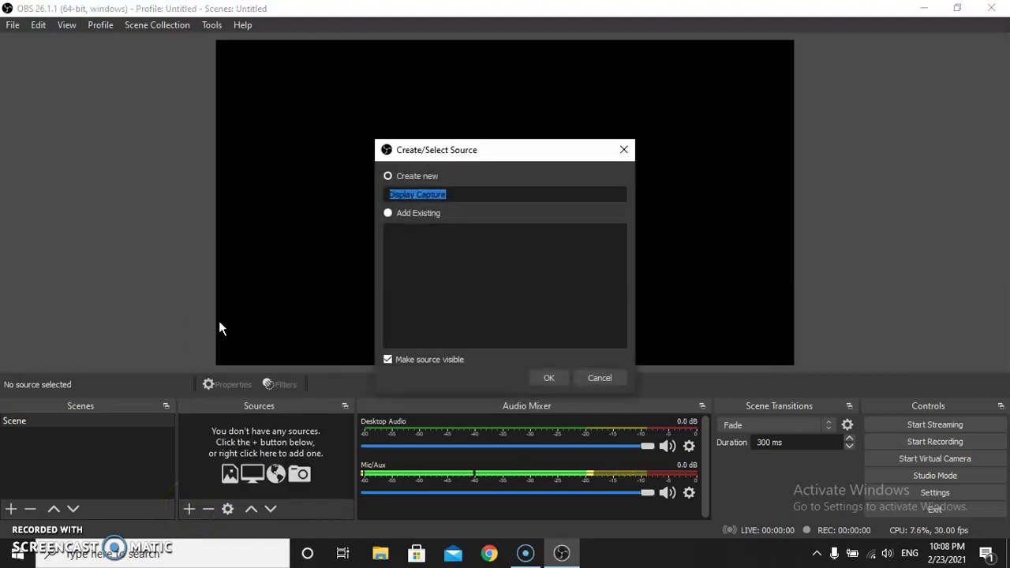
pyautogui.click(544, 376)
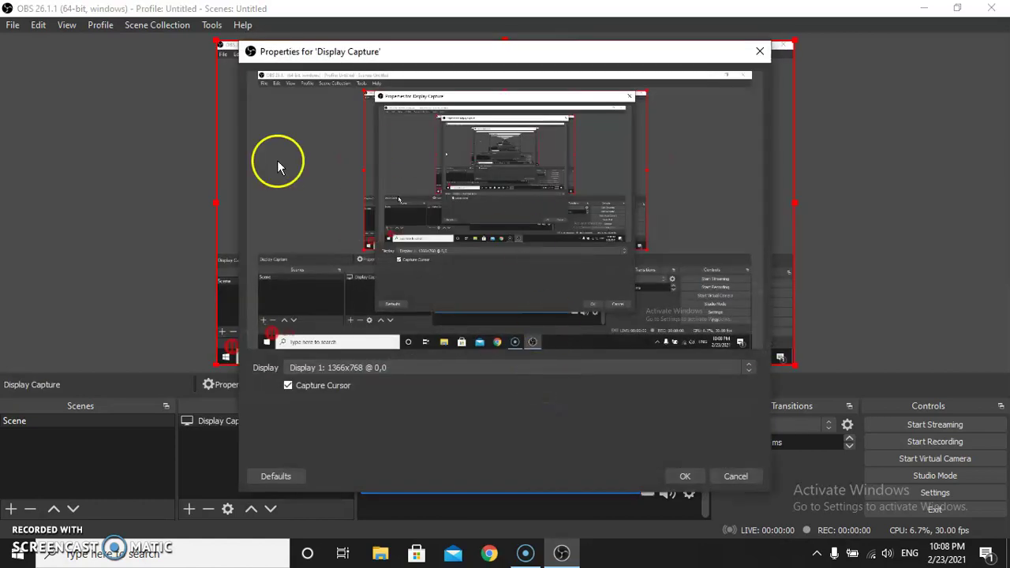
pyautogui.click(693, 477)
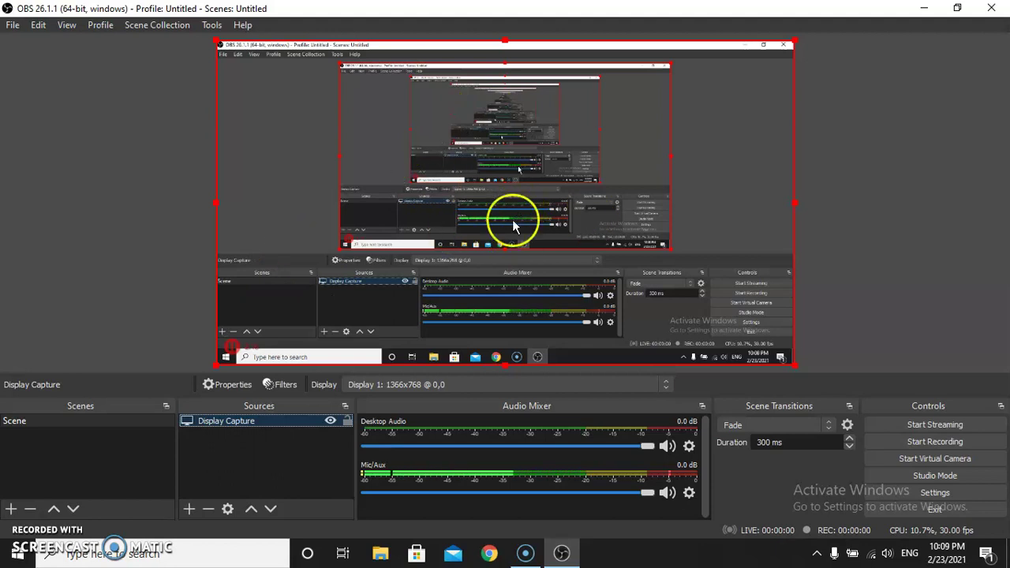
# - Add an Audio Output Capture source with Speakers (Synaptics SmartAudio HD) as its device
pyautogui.click(190, 512)
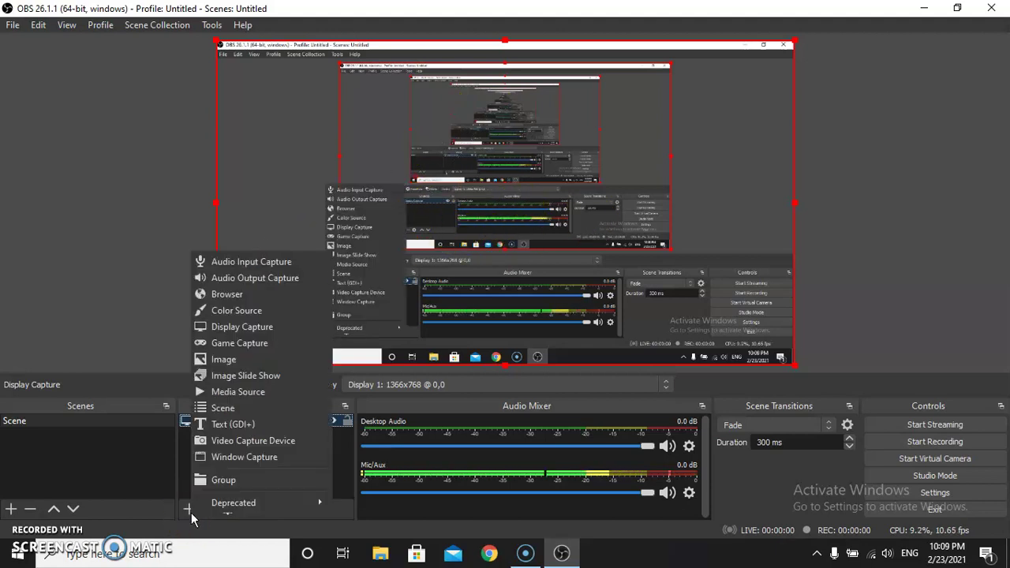
pyautogui.click(226, 276)
pyautogui.click(549, 378)
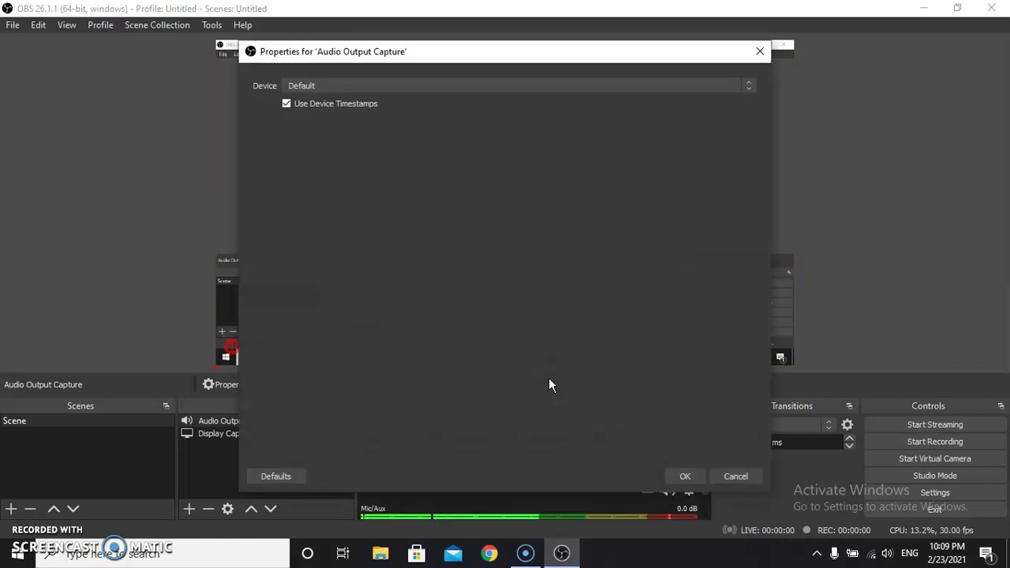
pyautogui.click(419, 88)
pyautogui.click(413, 107)
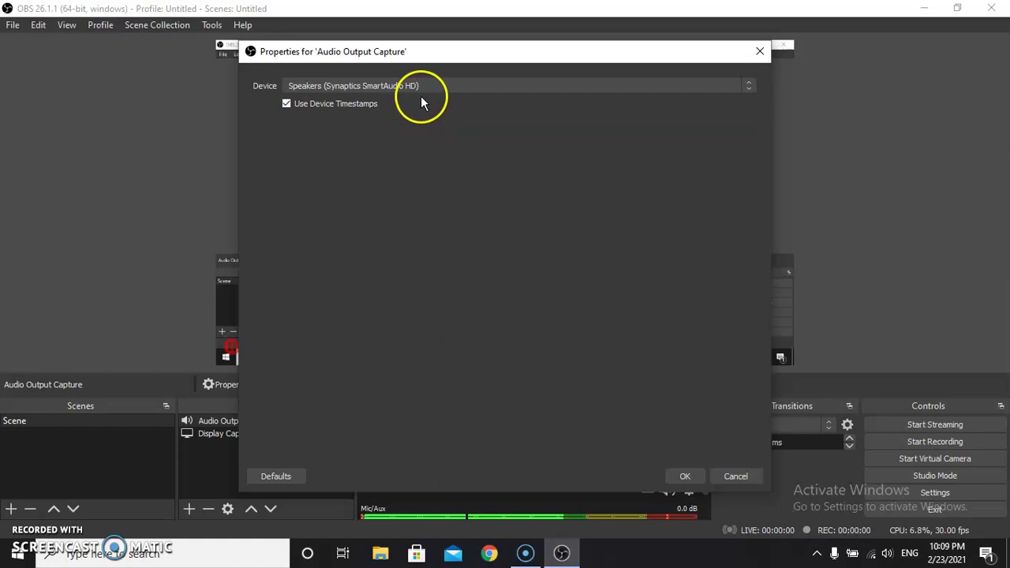
pyautogui.click(444, 86)
pyautogui.click(446, 106)
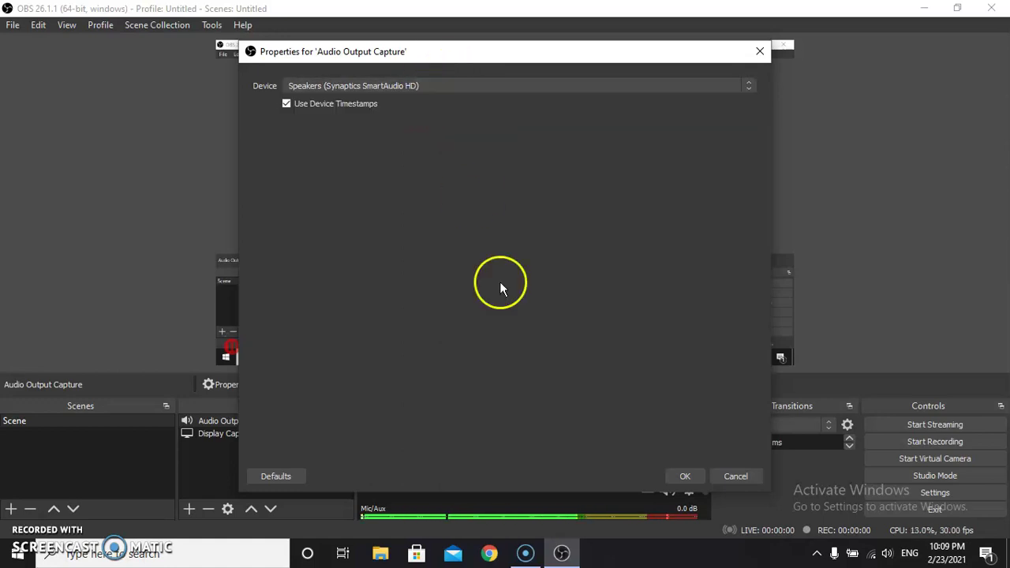
pyautogui.click(684, 476)
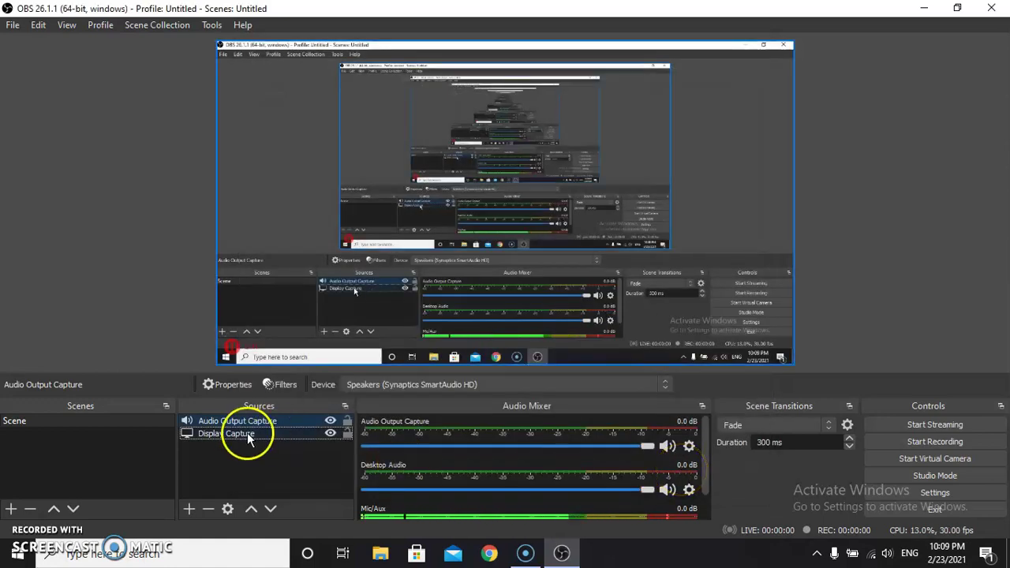
pyautogui.click(241, 458)
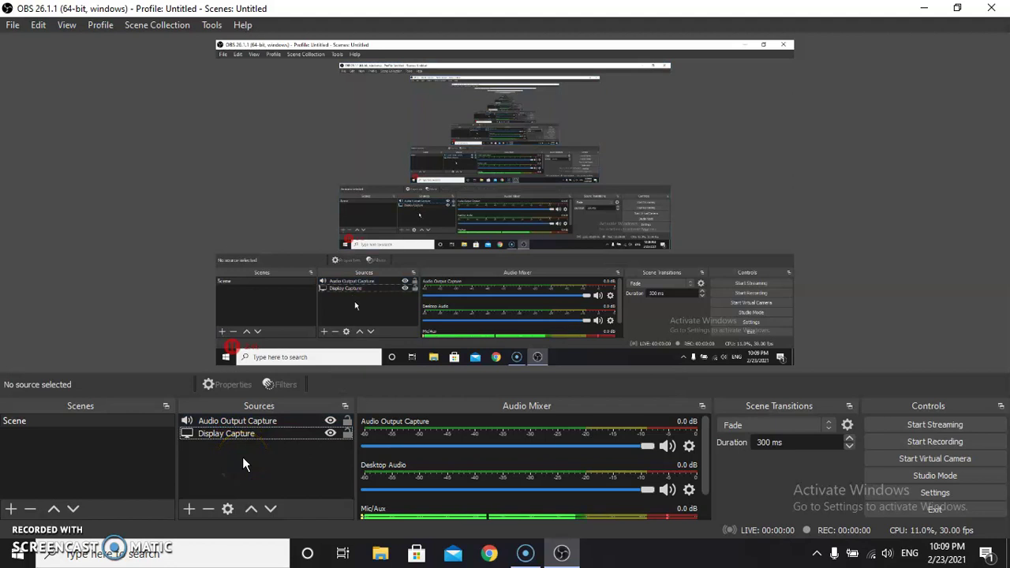
# - Add an Audio Input Capture source with Microphone (Synaptics SmartAudio HD) as its device
pyautogui.click(190, 511)
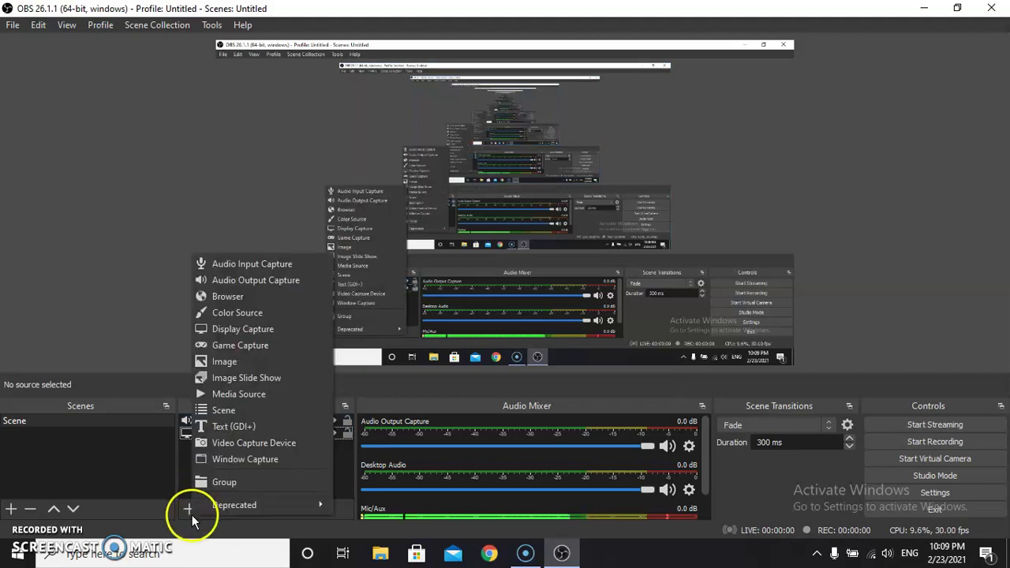
pyautogui.click(255, 265)
pyautogui.click(537, 380)
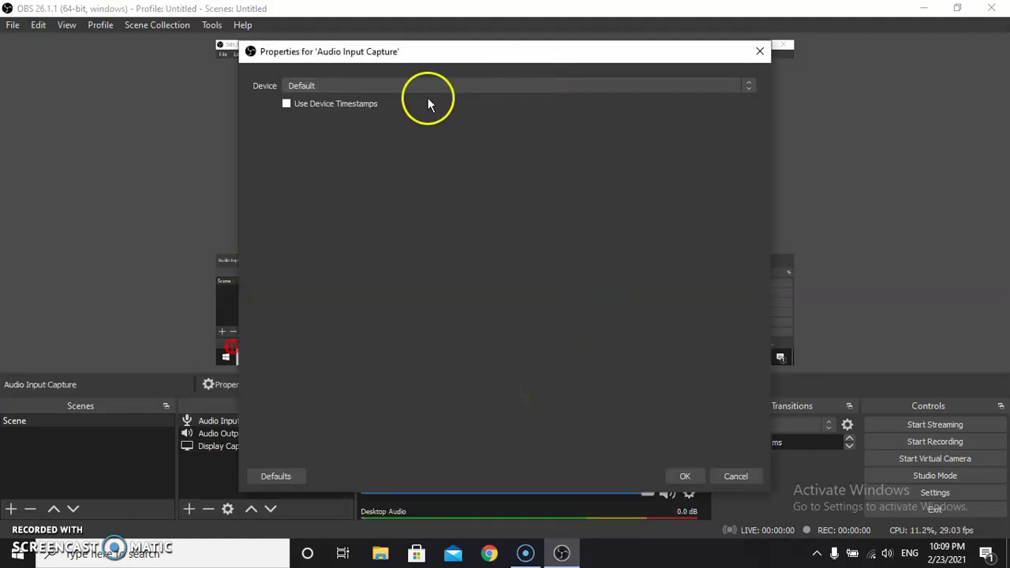
pyautogui.click(421, 85)
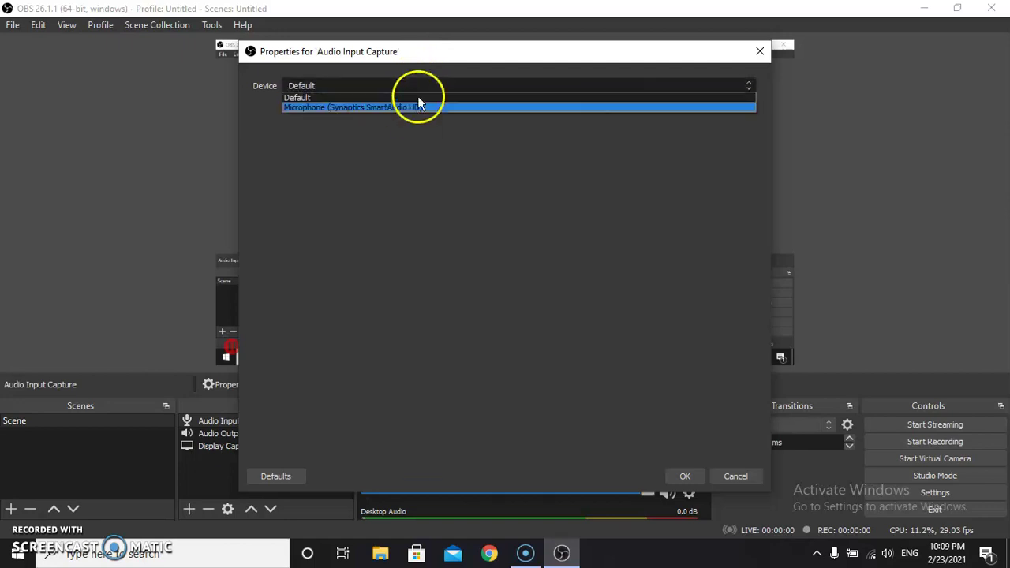
pyautogui.click(413, 109)
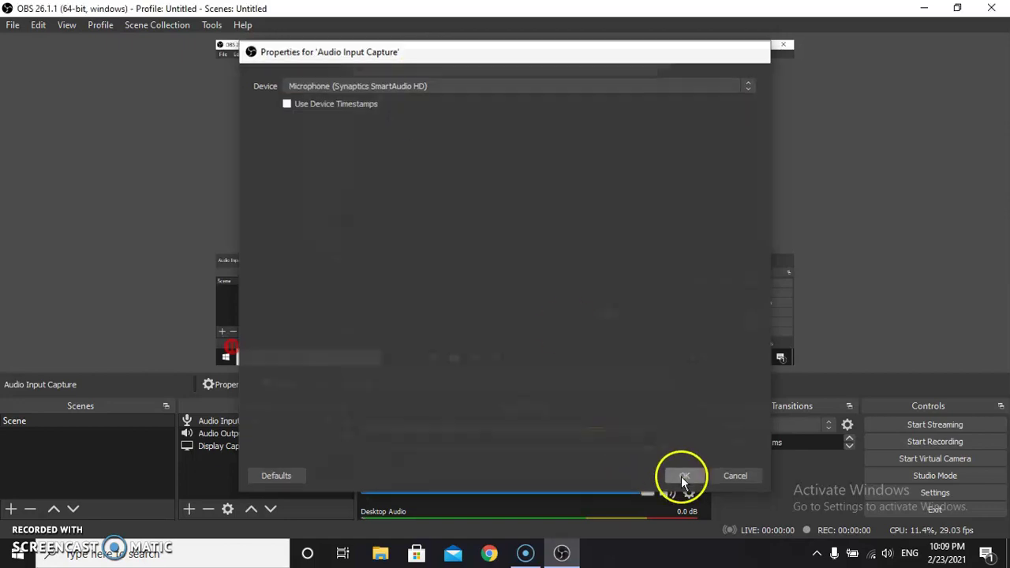
pyautogui.click(683, 476)
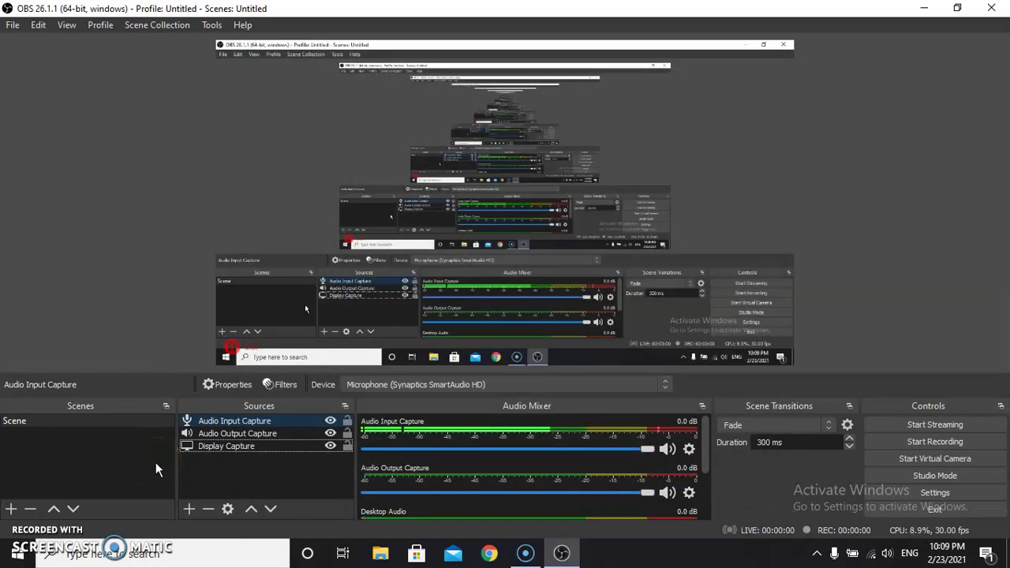
pyautogui.click(196, 468)
pyautogui.click(217, 474)
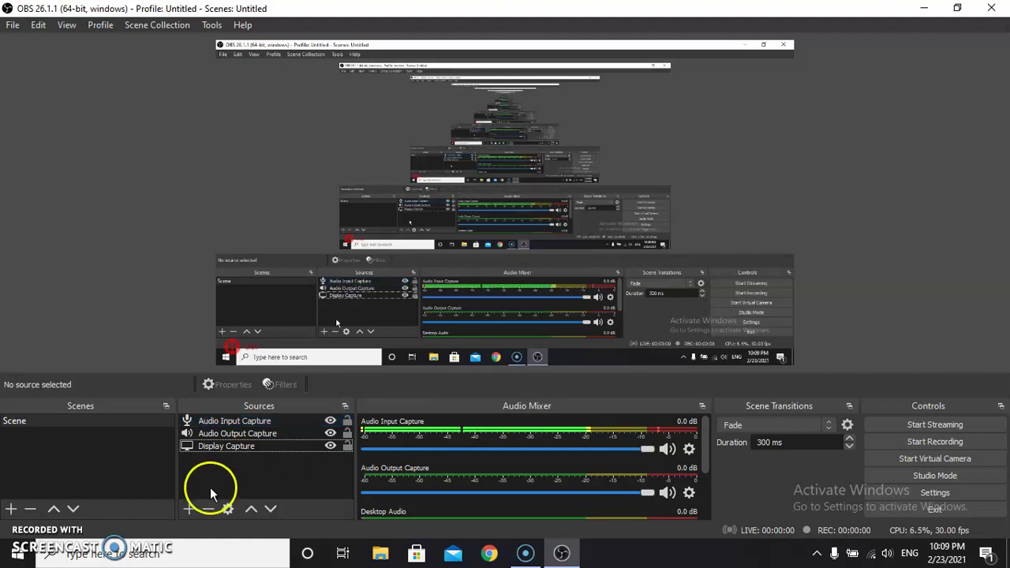
# - Create a Video Capture Device source with the default name, keeping EasyCamera as its device
pyautogui.click(190, 510)
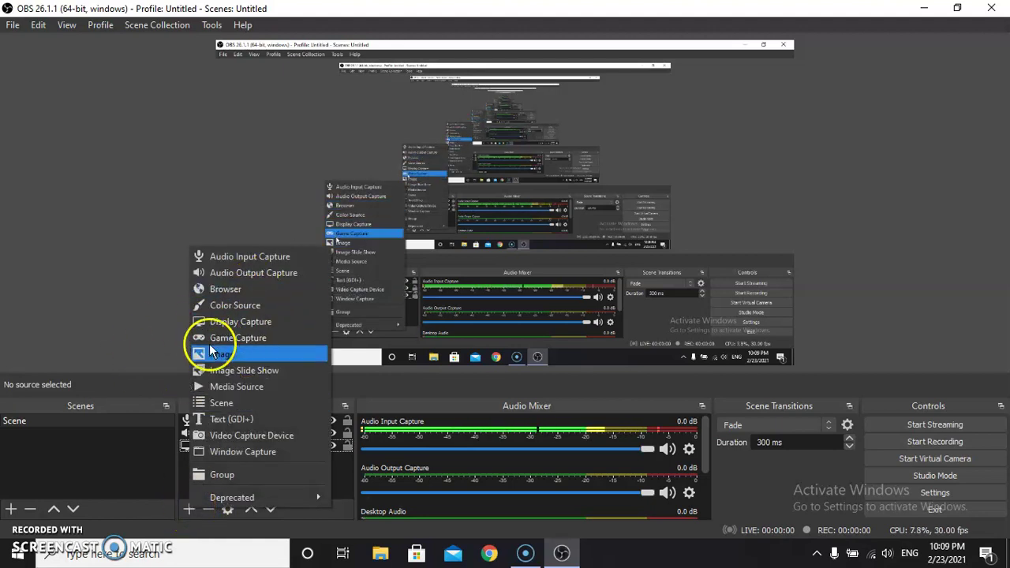
pyautogui.click(252, 439)
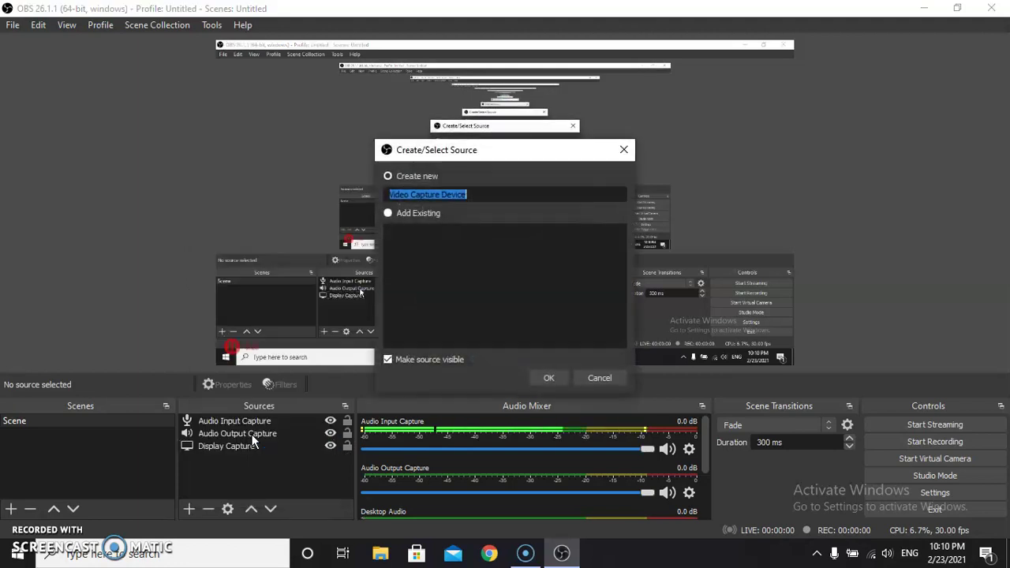
pyautogui.click(546, 373)
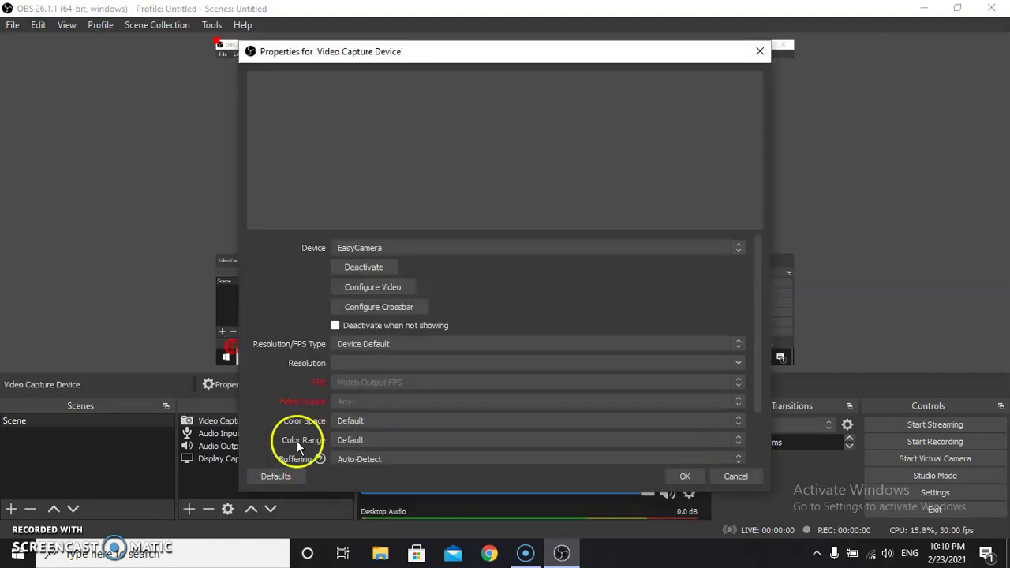
pyautogui.click(391, 249)
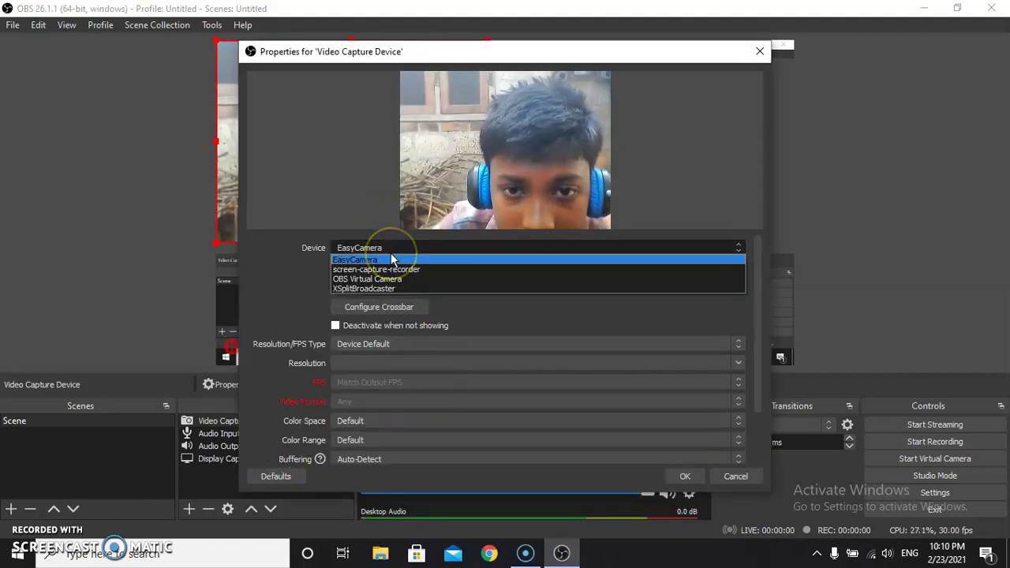
pyautogui.click(466, 309)
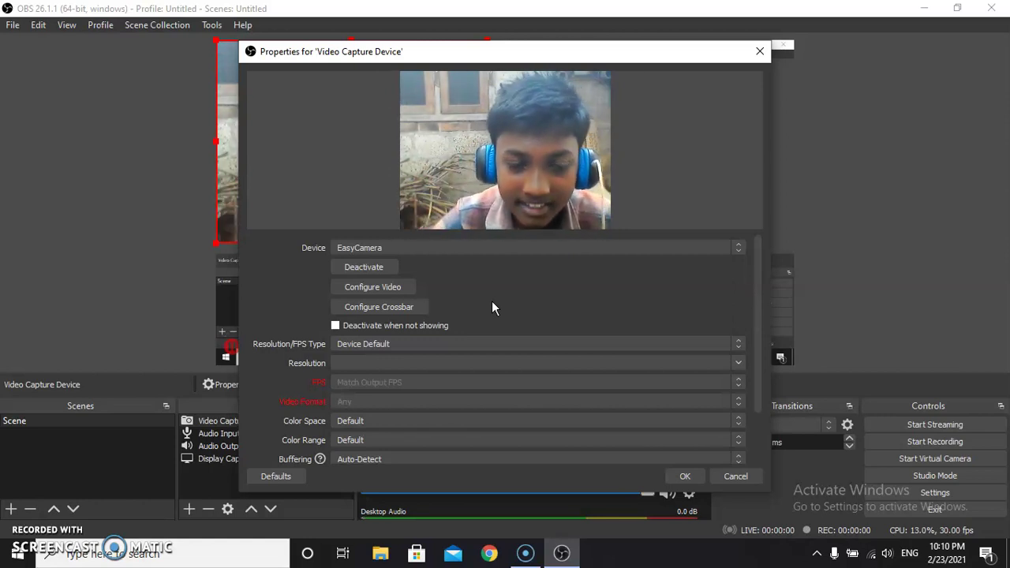
# - Preview screen-capture-recorder, OBS Virtual Camera and XSplitBroadcaster as the video source's device, and switch back to EasyCamera
pyautogui.click(446, 251)
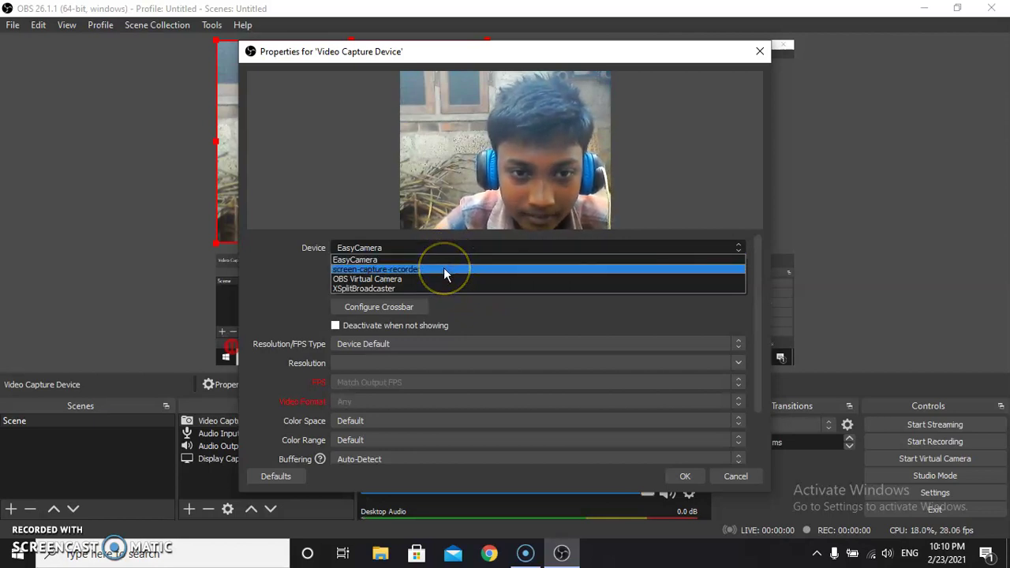
pyautogui.click(443, 269)
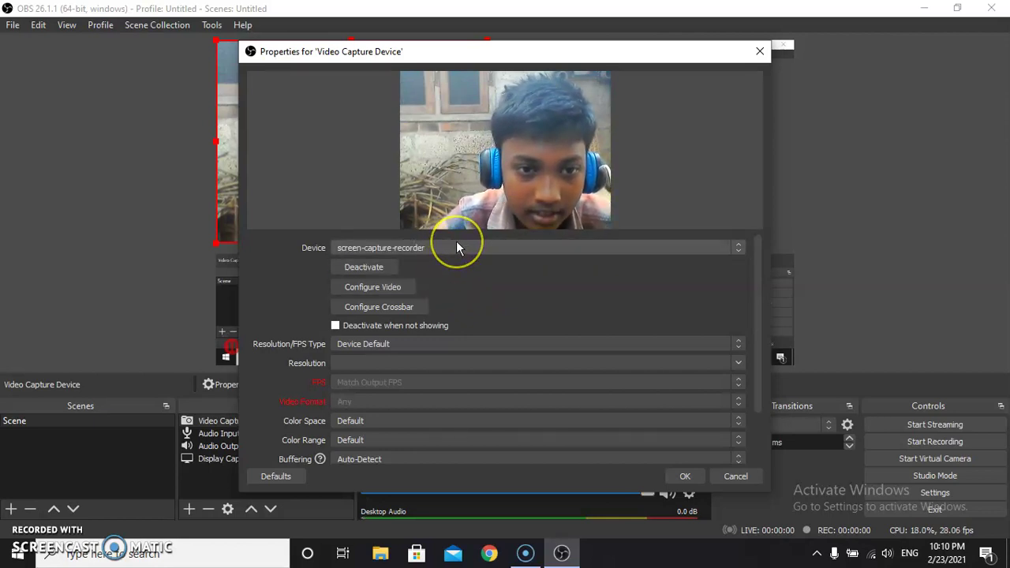
pyautogui.click(456, 247)
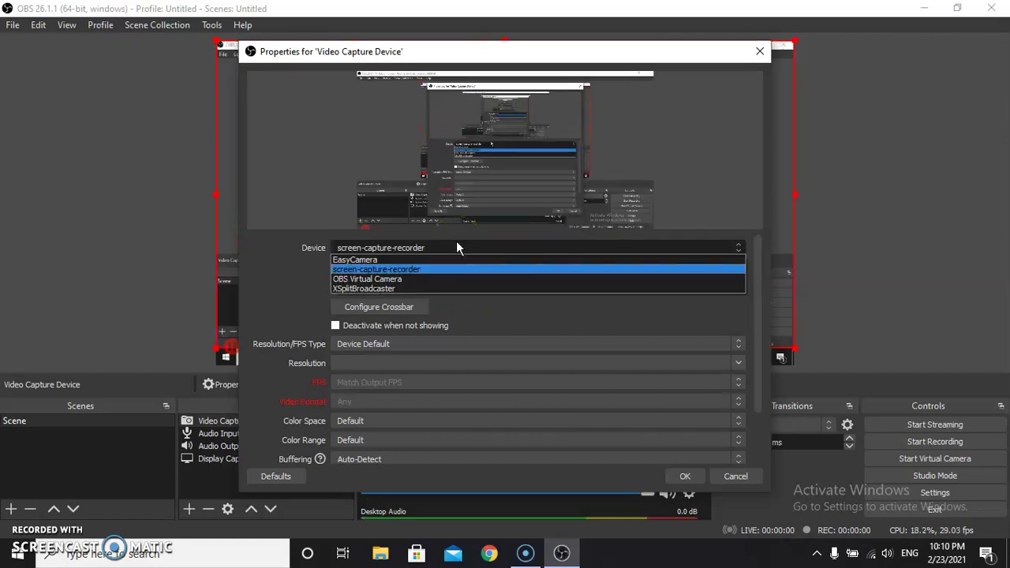
pyautogui.click(430, 279)
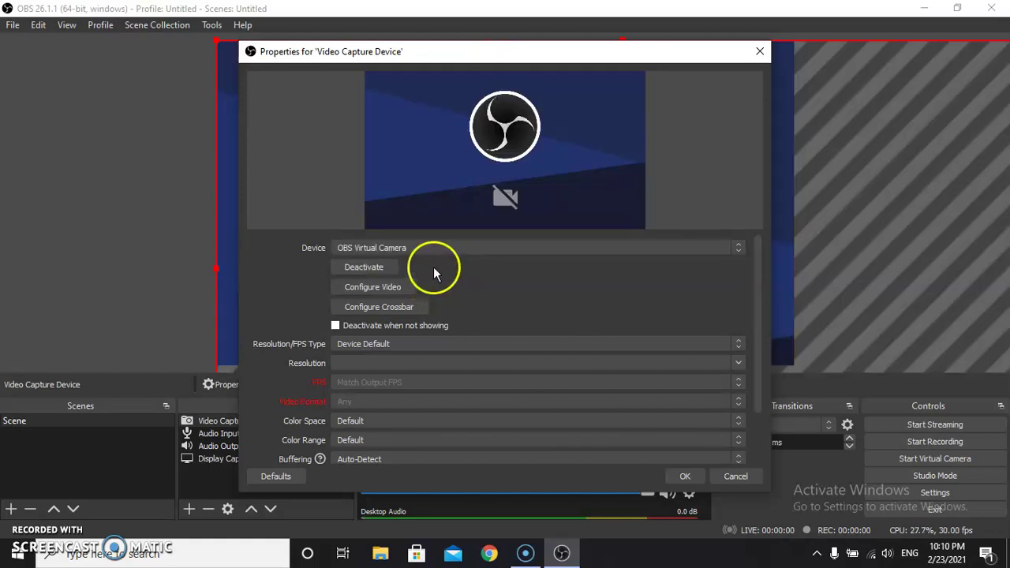
pyautogui.click(428, 247)
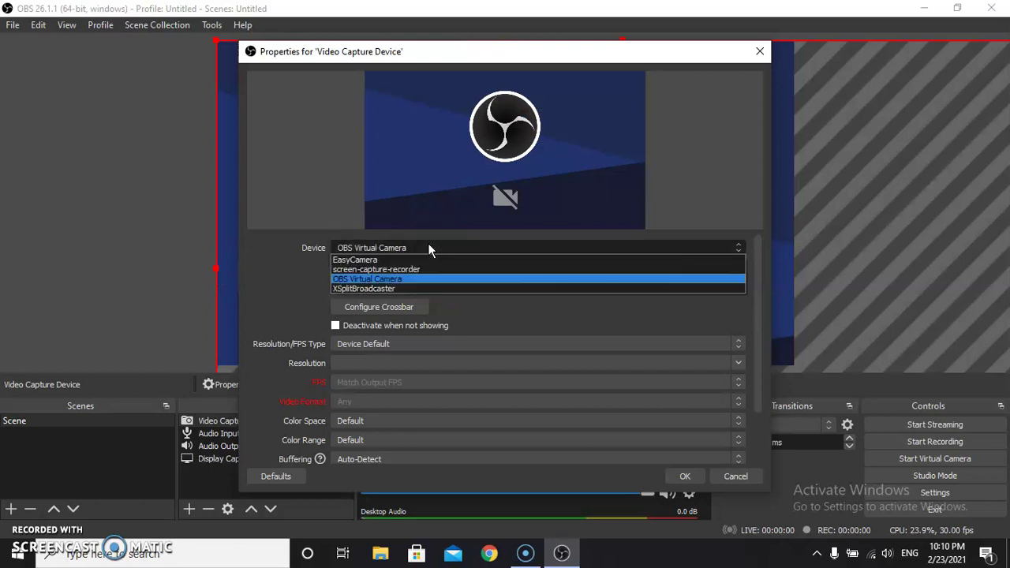
pyautogui.click(484, 289)
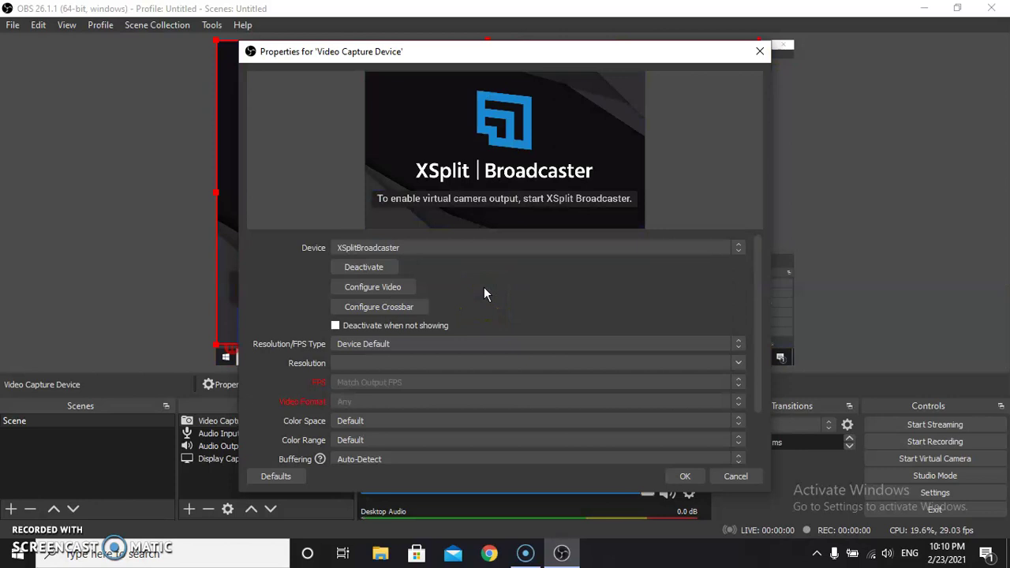
pyautogui.click(471, 246)
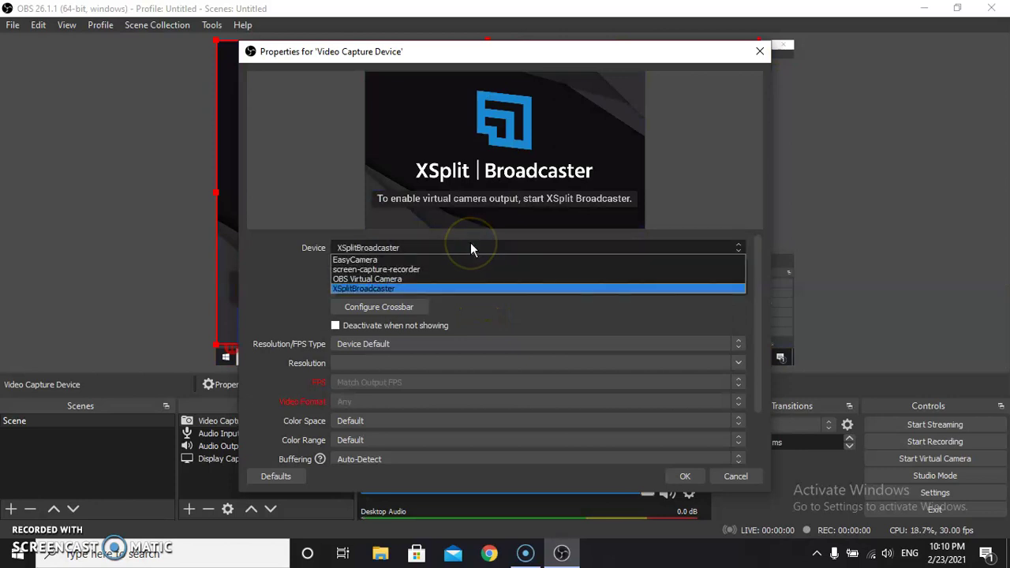
pyautogui.click(476, 306)
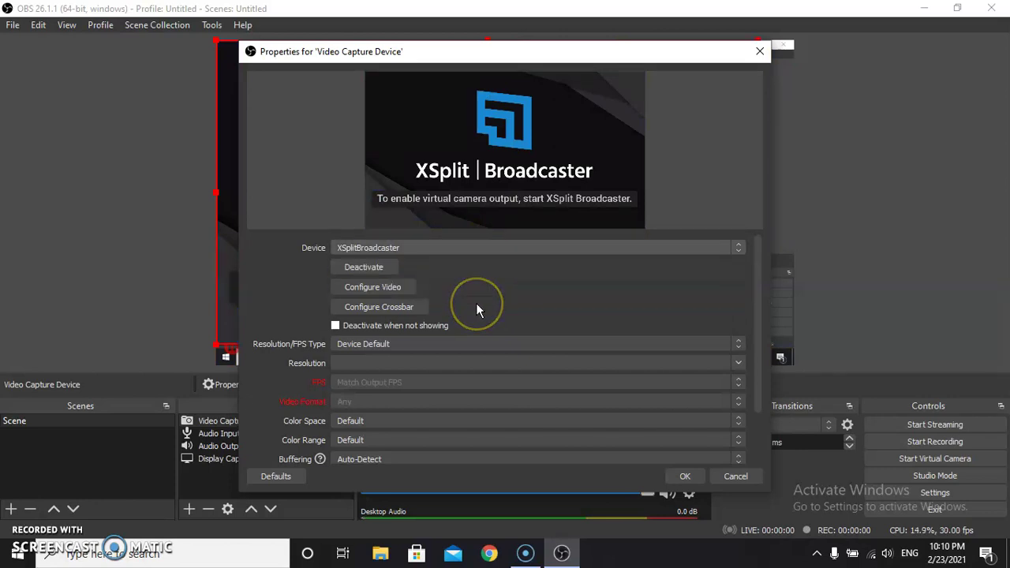
pyautogui.click(443, 250)
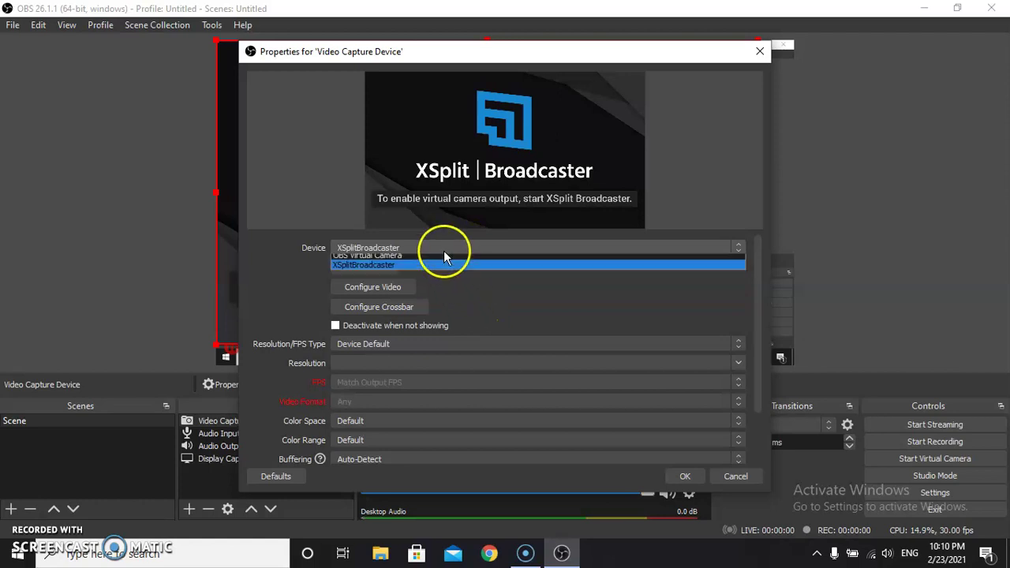
pyautogui.click(439, 260)
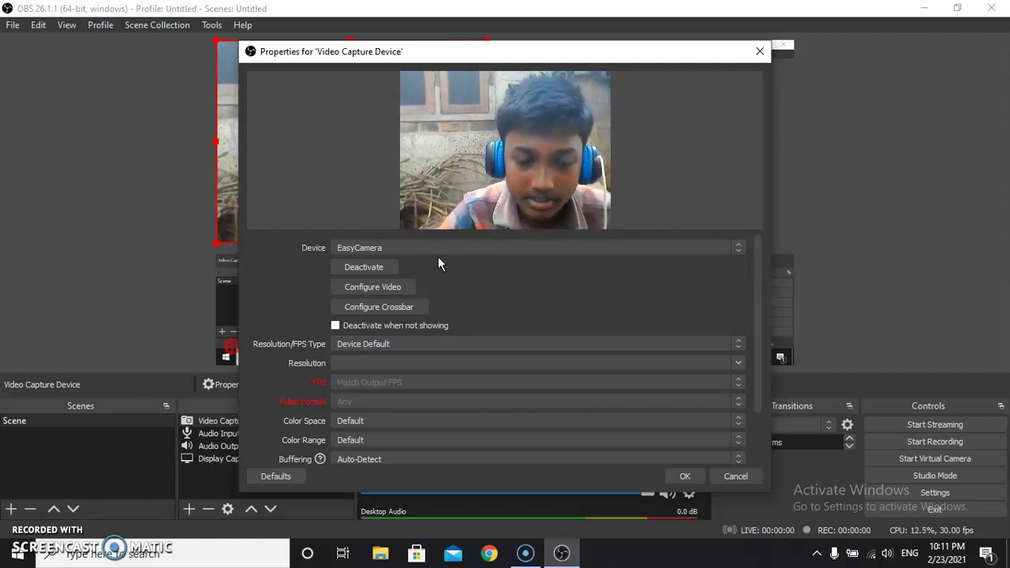
# - Keep EasyCamera as the device and confirm the Video Capture Device properties
pyautogui.click(436, 250)
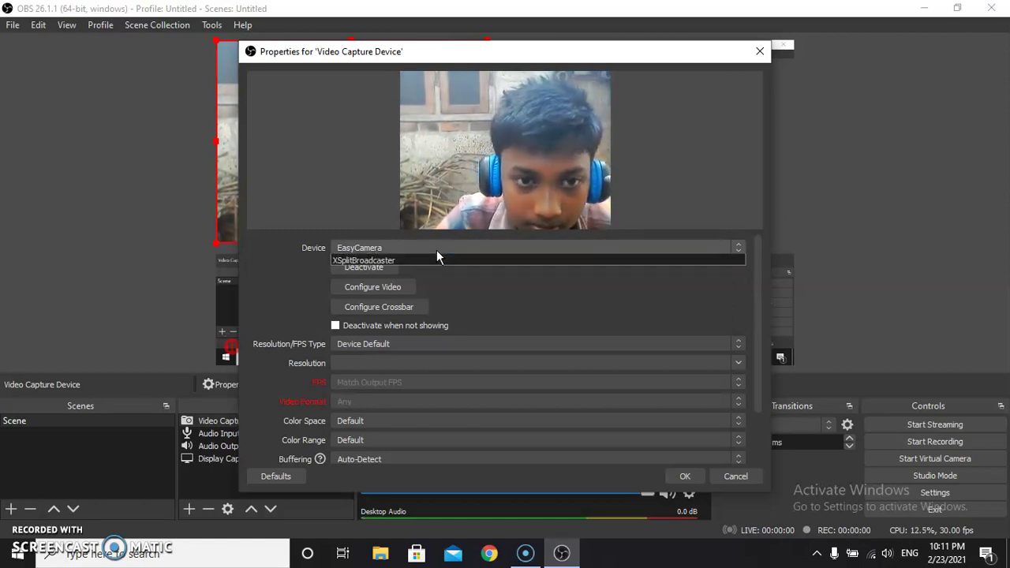
pyautogui.click(437, 257)
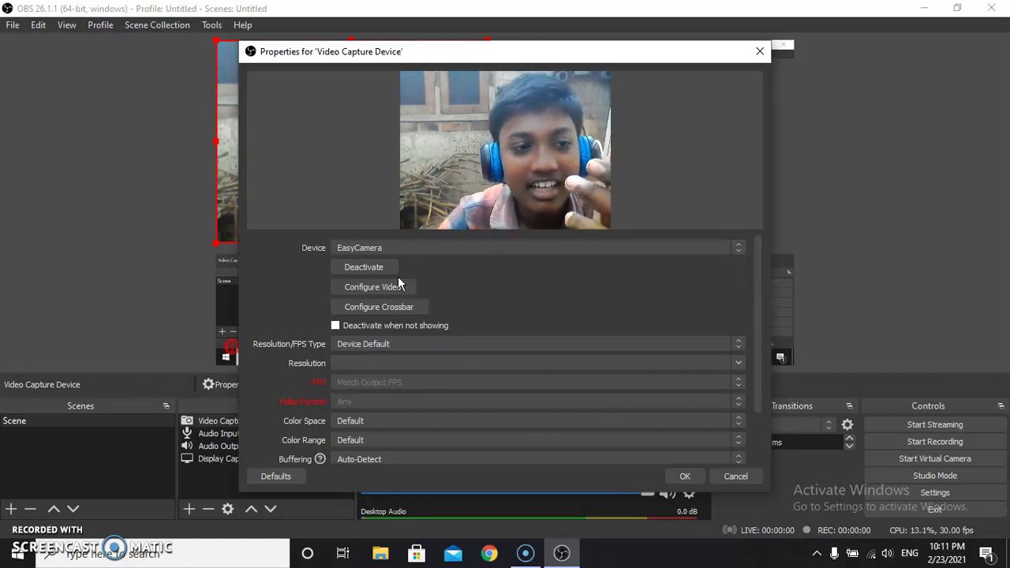
pyautogui.click(384, 266)
pyautogui.moveTo(385, 267); pyautogui.dragTo(427, 257)
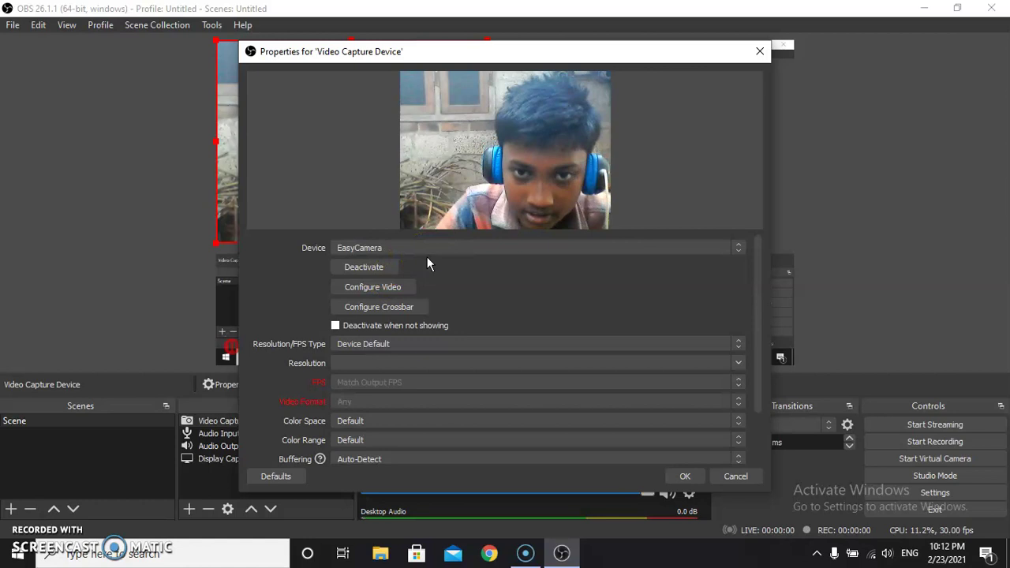
pyautogui.click(442, 248)
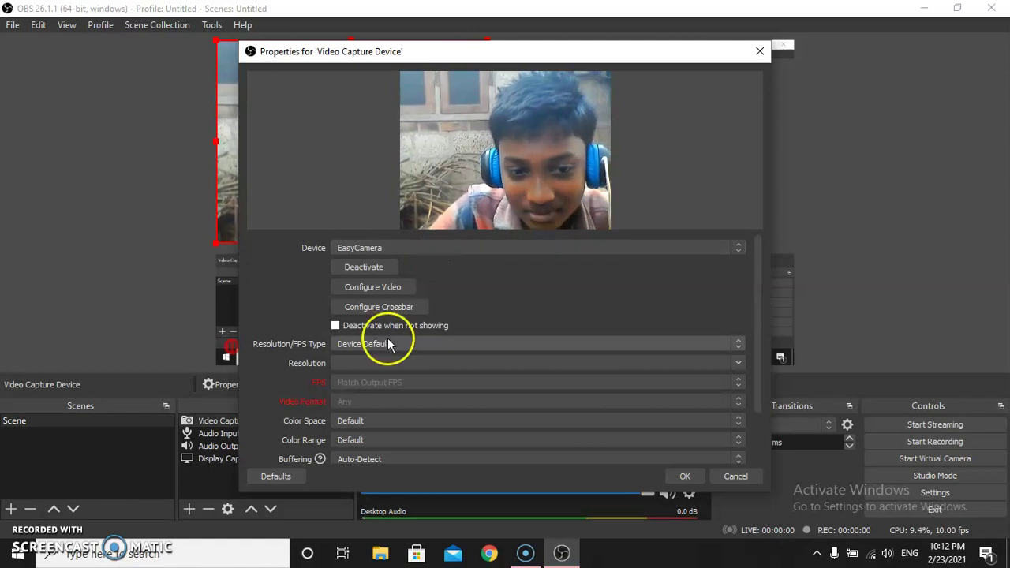
pyautogui.click(676, 477)
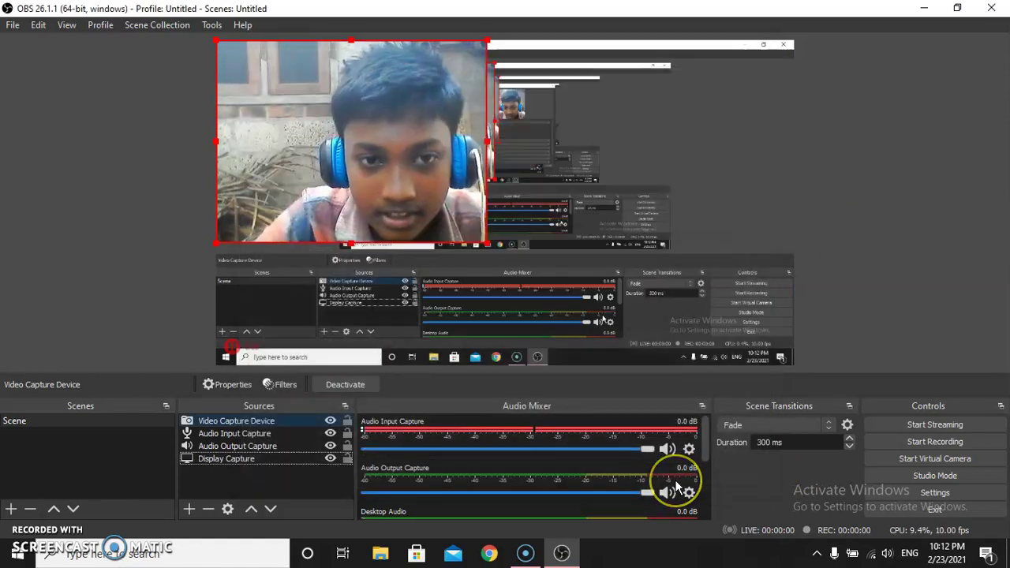
# - Shrink the webcam overlay to a small thumbnail, place it in the lower-left corner of the canvas and deselect it
pyautogui.moveTo(390, 173); pyautogui.dragTo(693, 176)
pyautogui.moveTo(521, 239); pyautogui.dragTo(699, 106)
pyautogui.moveTo(745, 78); pyautogui.dragTo(272, 328)
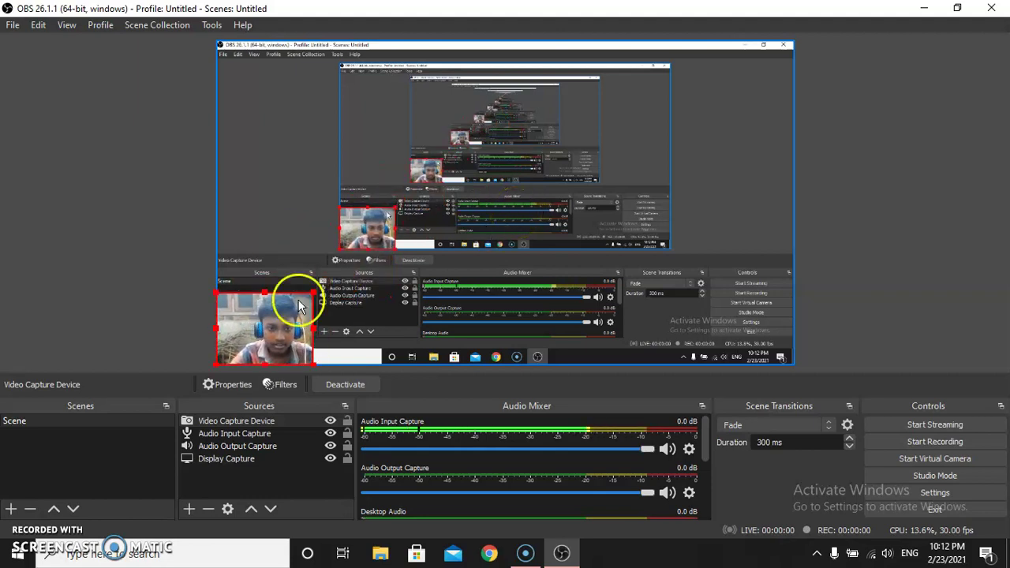
pyautogui.moveTo(313, 292); pyautogui.dragTo(239, 308)
pyautogui.click(115, 271)
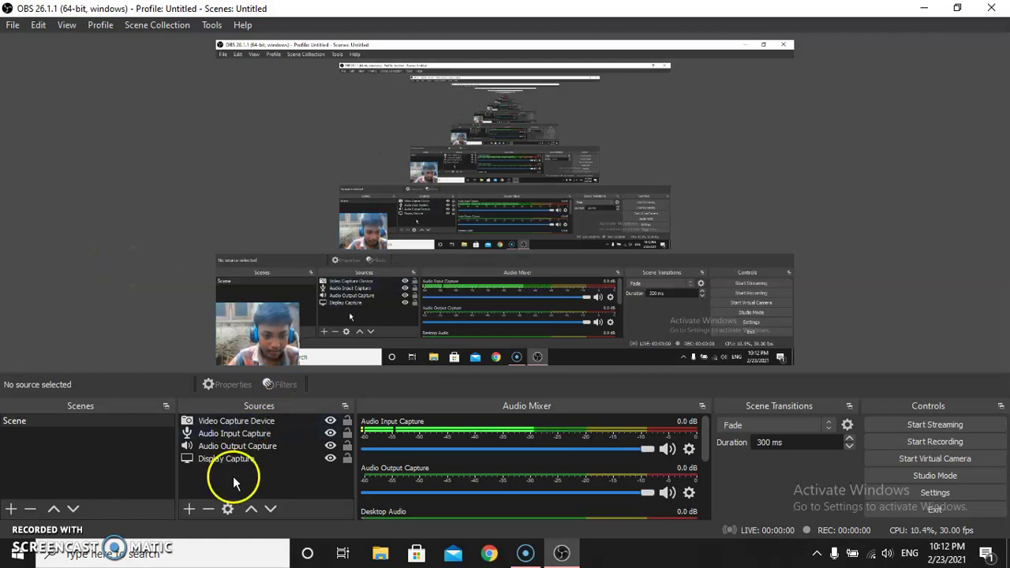
# - Add a Game Capture source with the mode Capture any fullscreen application, and minimize the OBS window
pyautogui.click(191, 507)
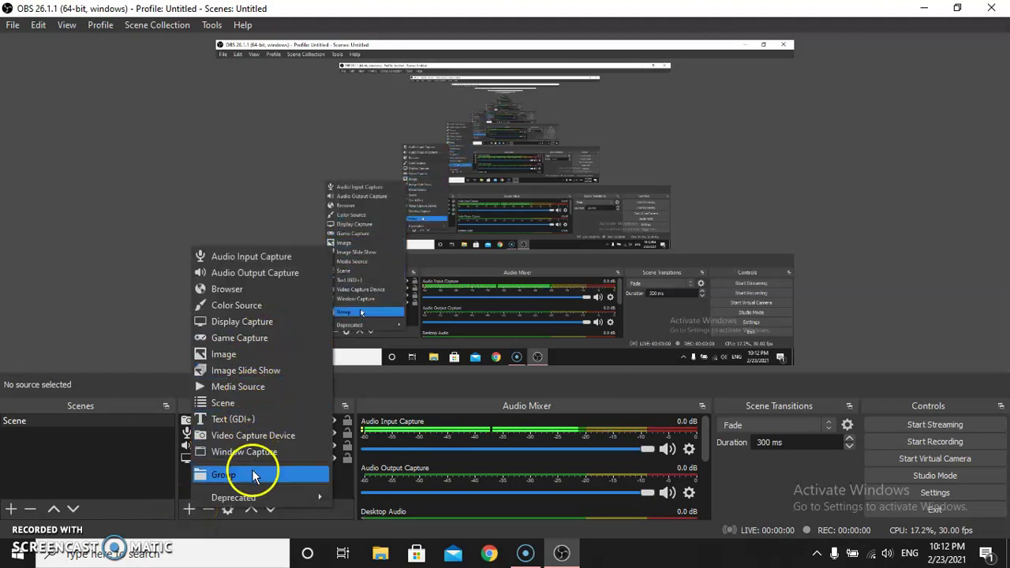
pyautogui.click(230, 338)
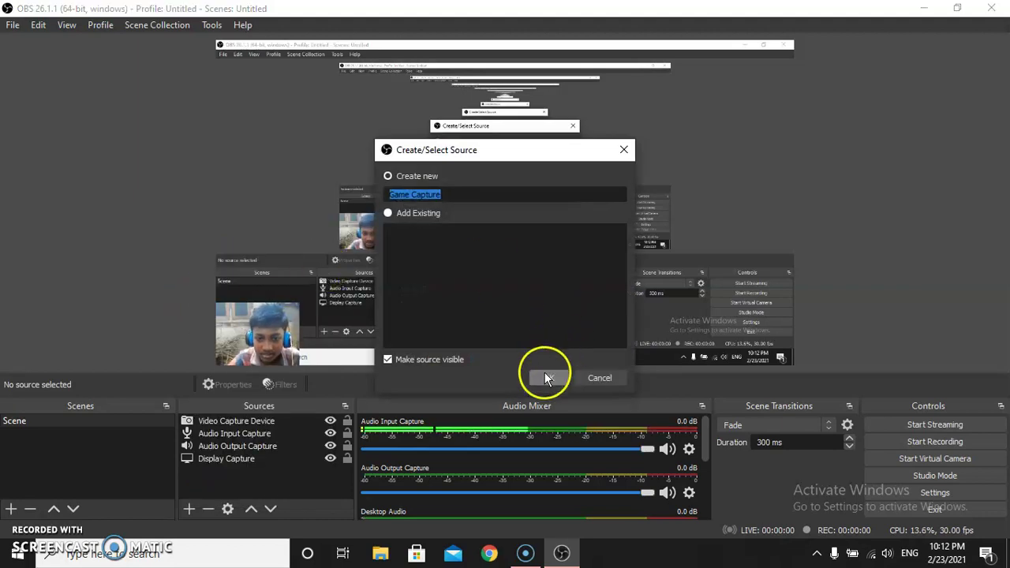
pyautogui.click(544, 378)
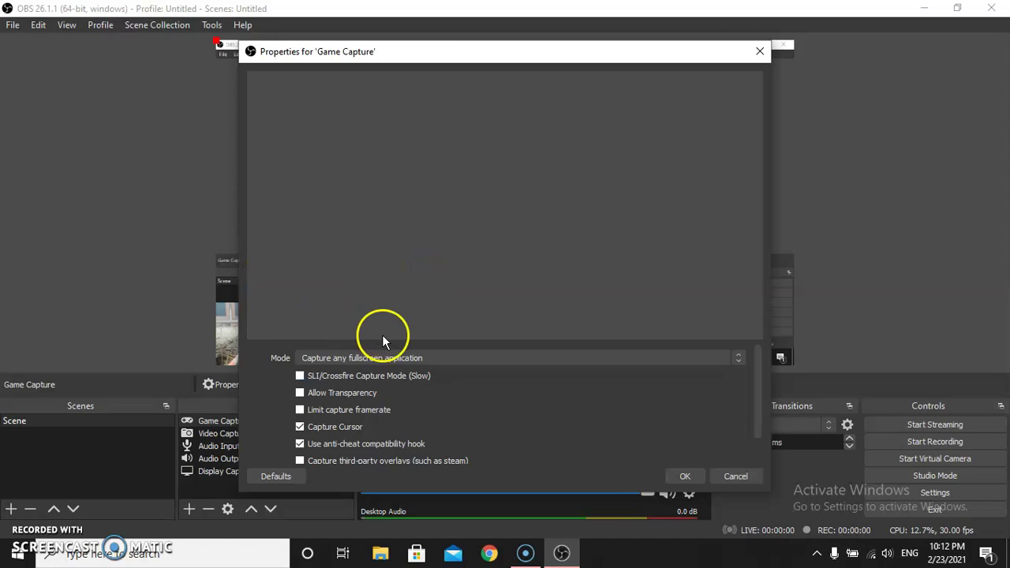
pyautogui.click(419, 359)
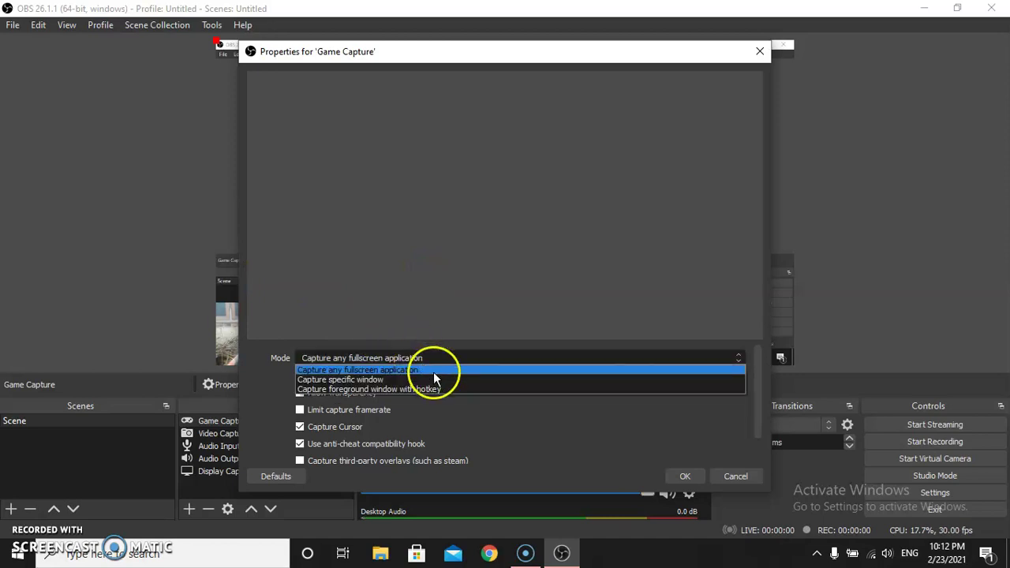
pyautogui.click(456, 413)
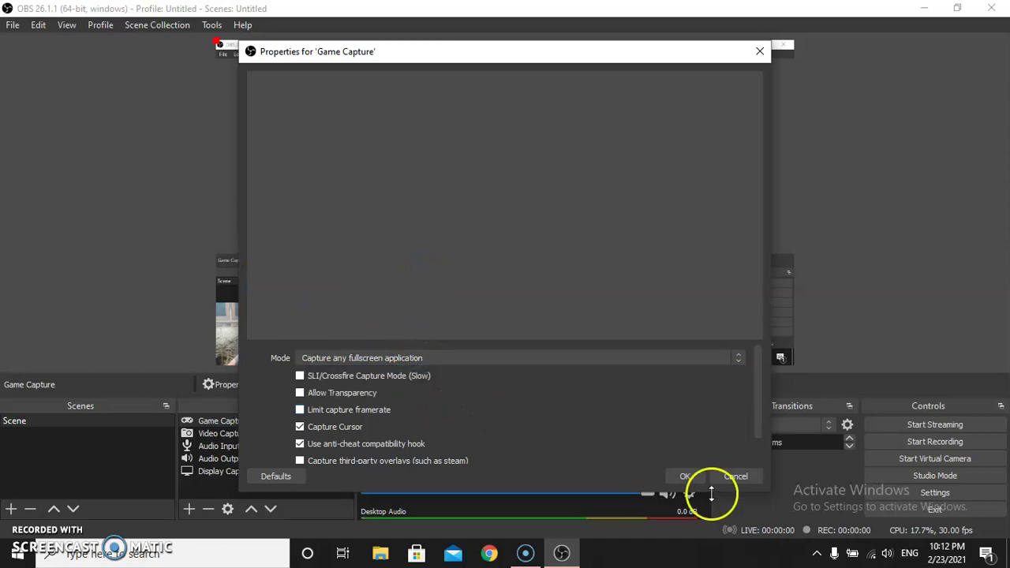
pyautogui.click(686, 476)
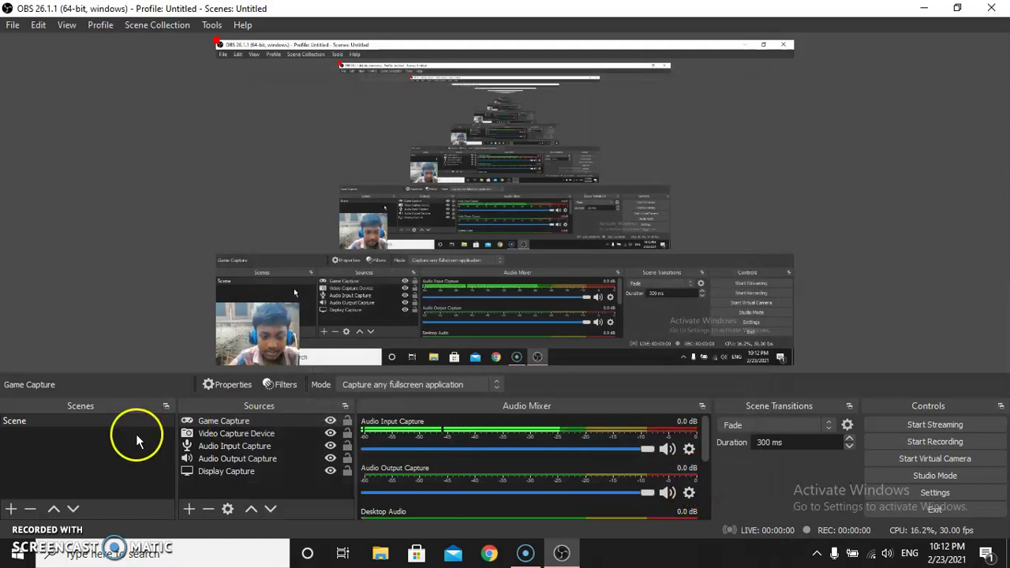
pyautogui.click(923, 8)
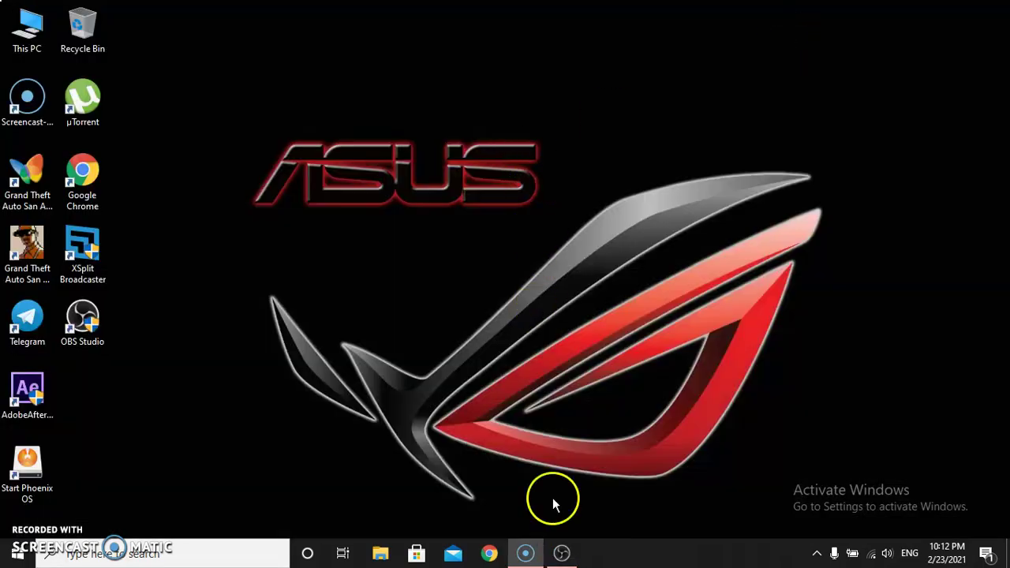
# - Bring the minimized OBS window back onto the screen and leave it maximized
pyautogui.moveTo(563, 551)
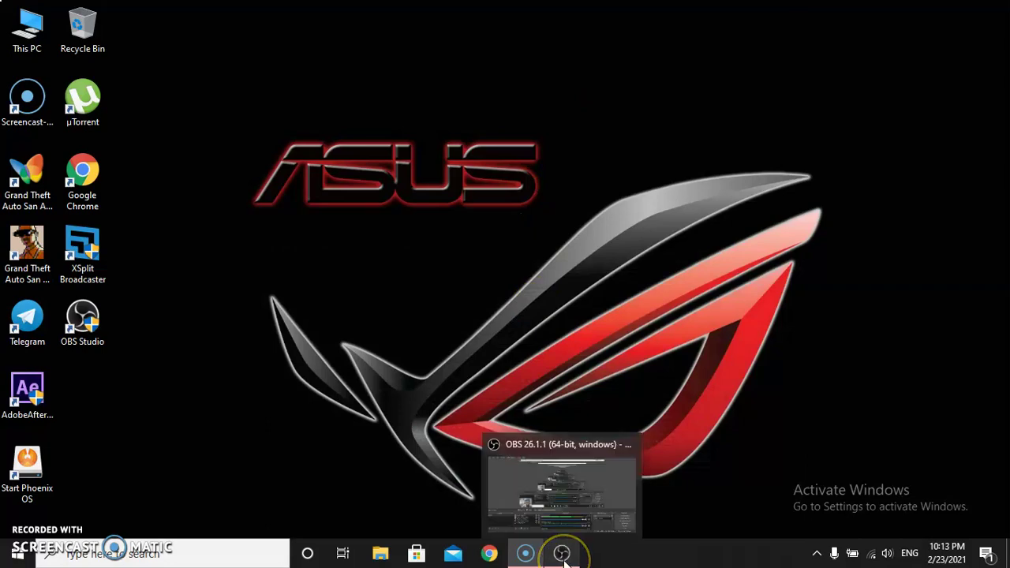
pyautogui.click(553, 509)
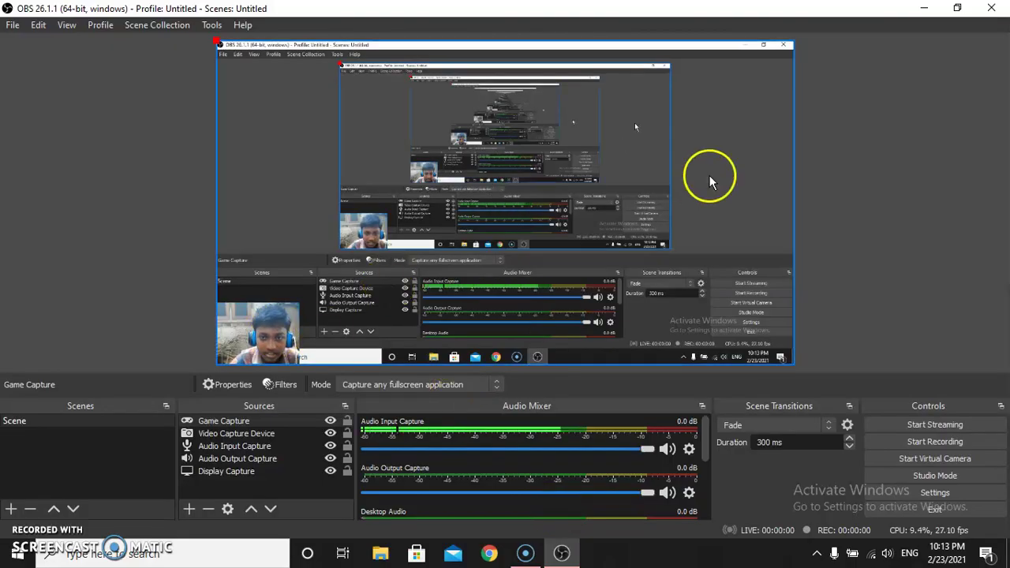
pyautogui.click(955, 9)
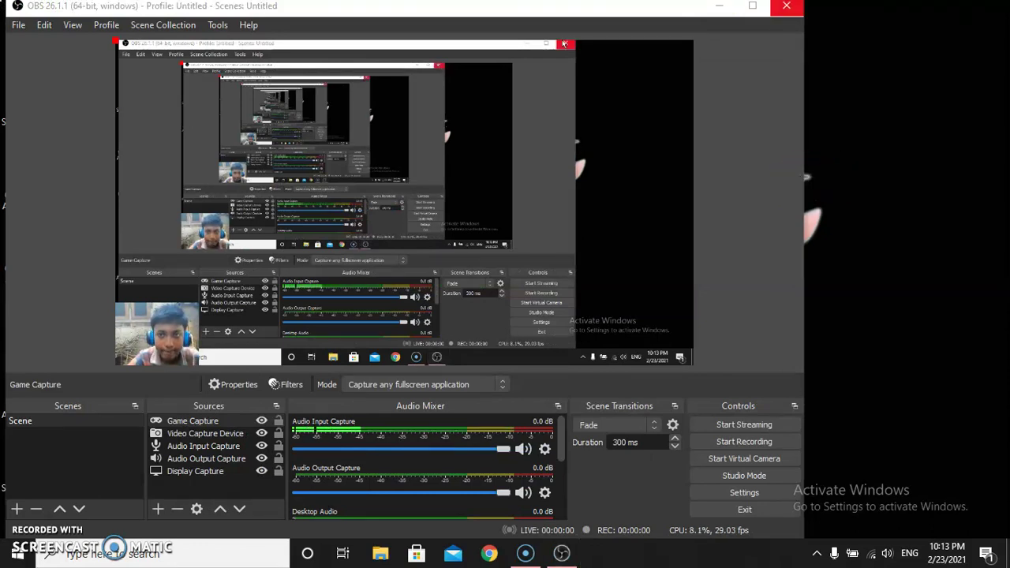
pyautogui.click(752, 7)
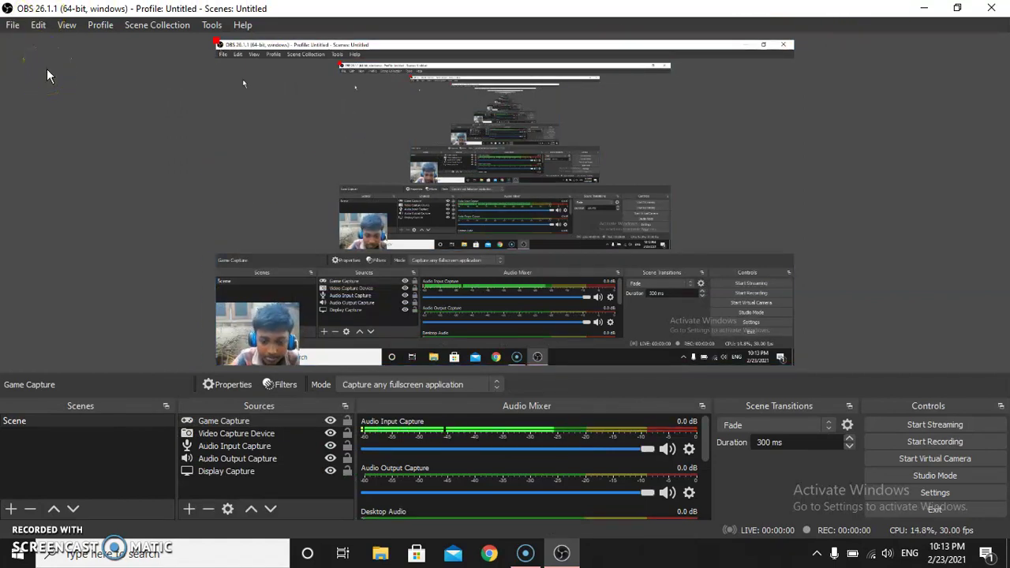
pyautogui.press('XF86MonBrightnessUp')
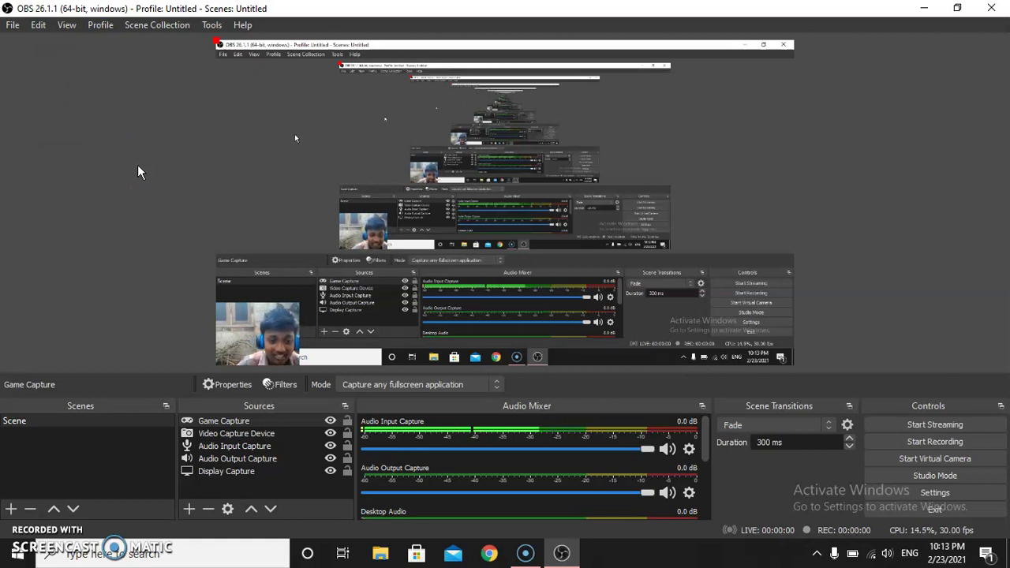
pyautogui.click(11, 26)
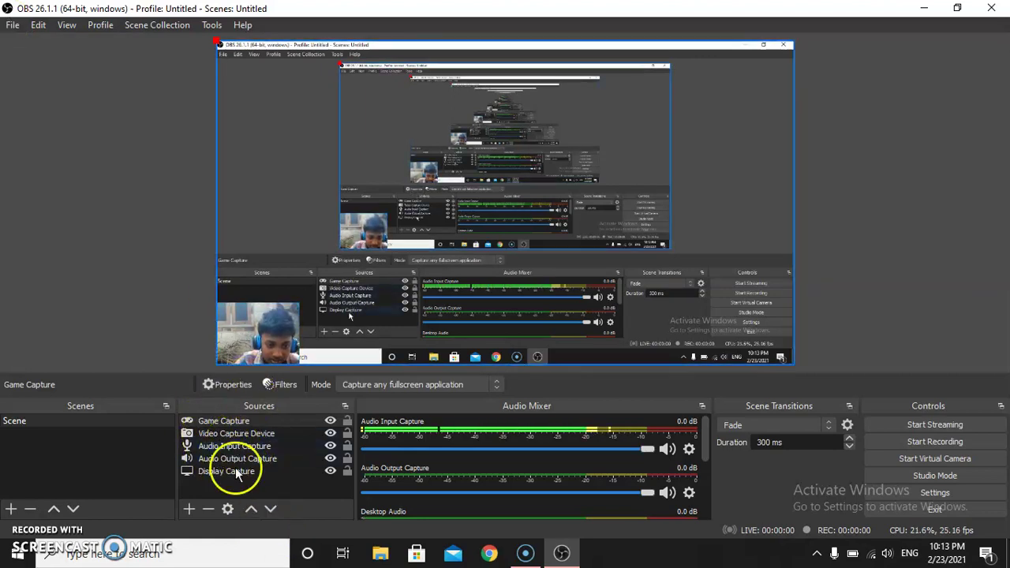
# - Add a new Media Source to the scene and dismiss its properties without choosing a local file
pyautogui.click(191, 509)
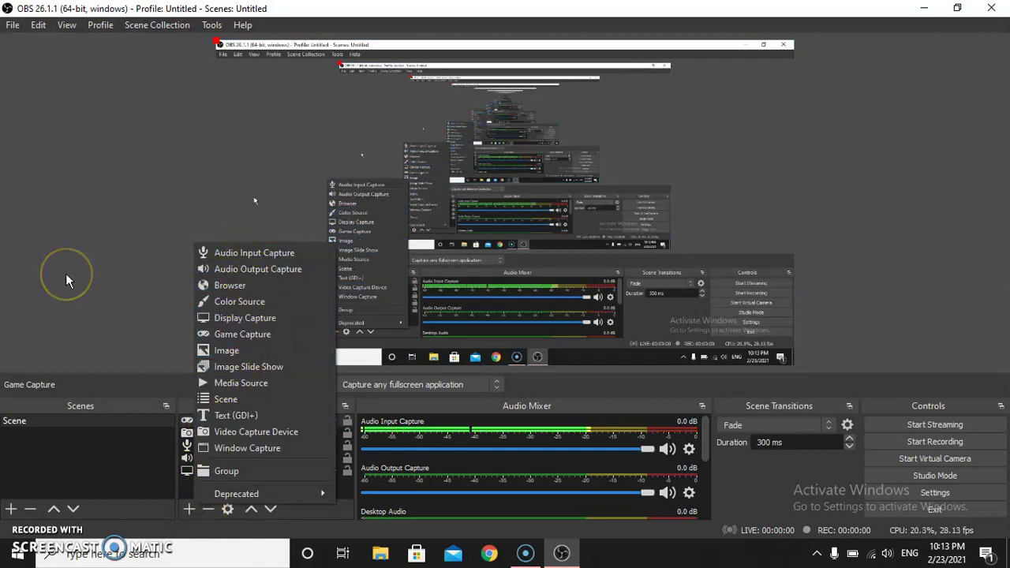
pyautogui.click(241, 383)
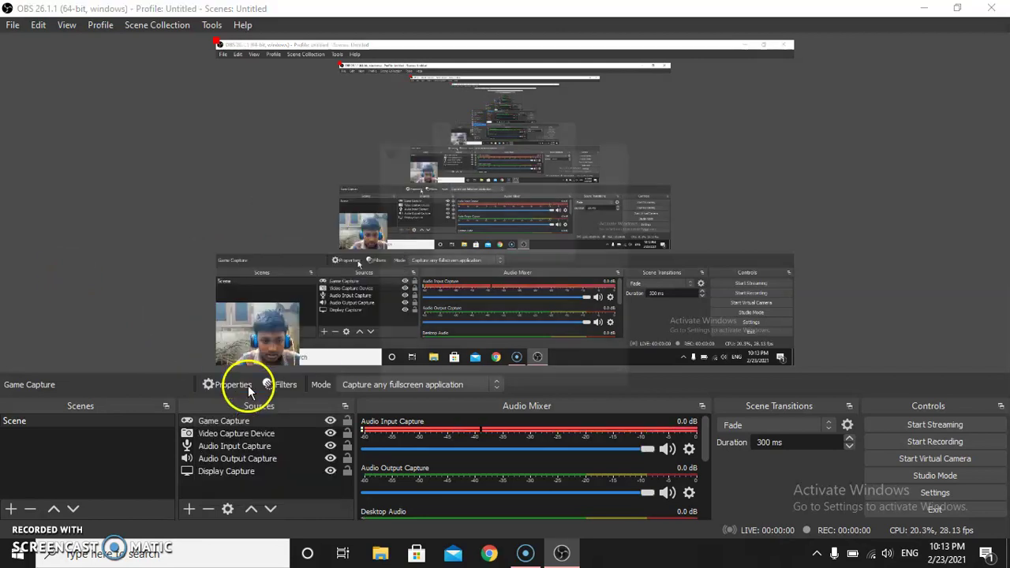
pyautogui.click(552, 377)
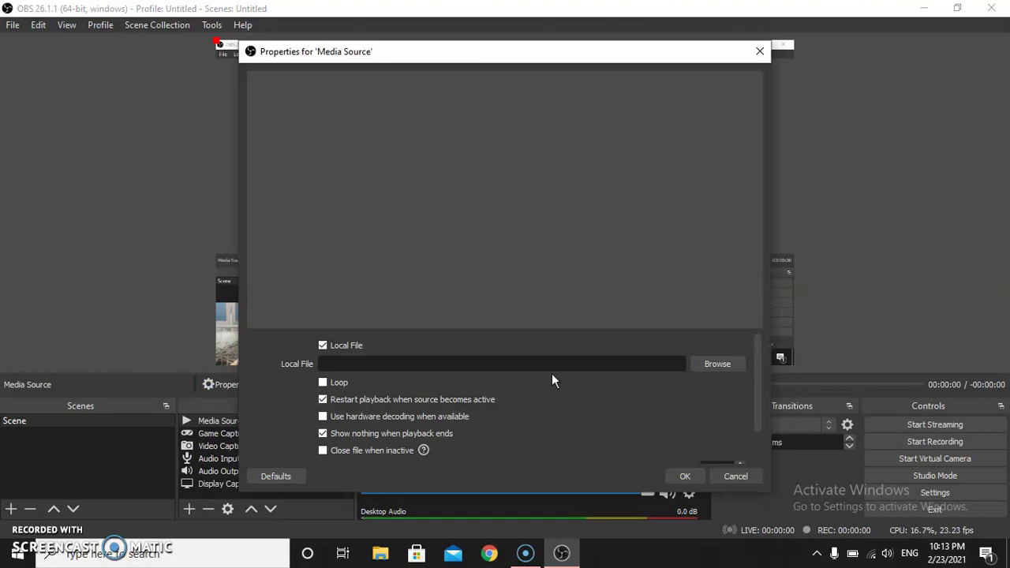
pyautogui.click(731, 479)
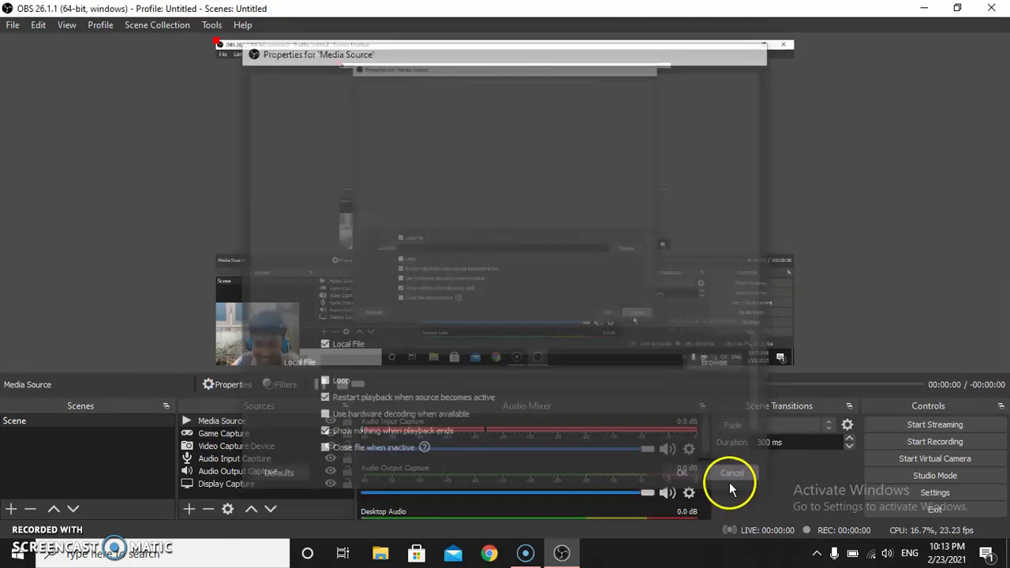
# - Remove the Media Source from the scene's sources and confirm the removal
pyautogui.click(237, 421)
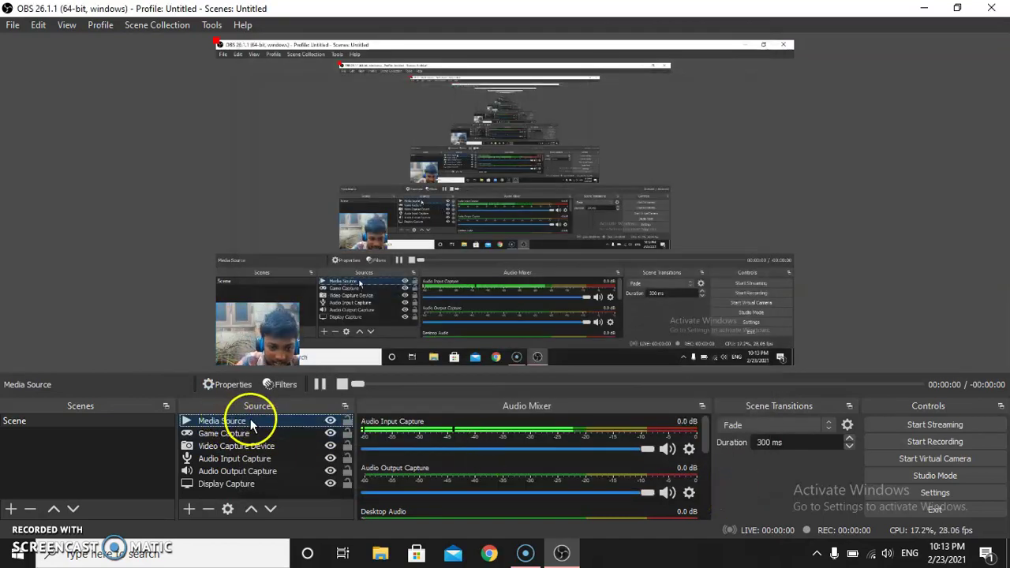
pyautogui.click(299, 423)
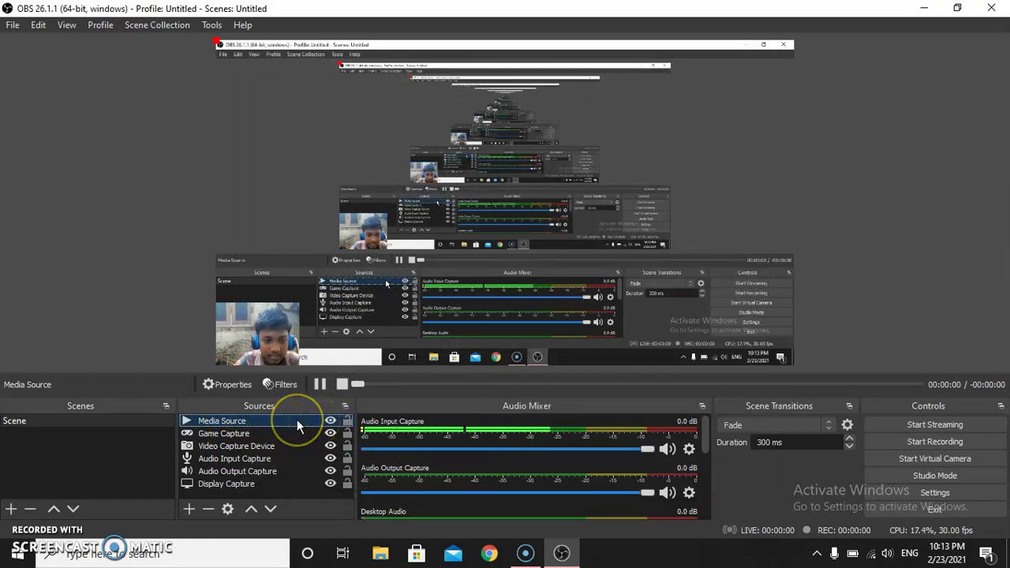
pyautogui.click(272, 498)
pyautogui.click(259, 423)
pyautogui.click(212, 525)
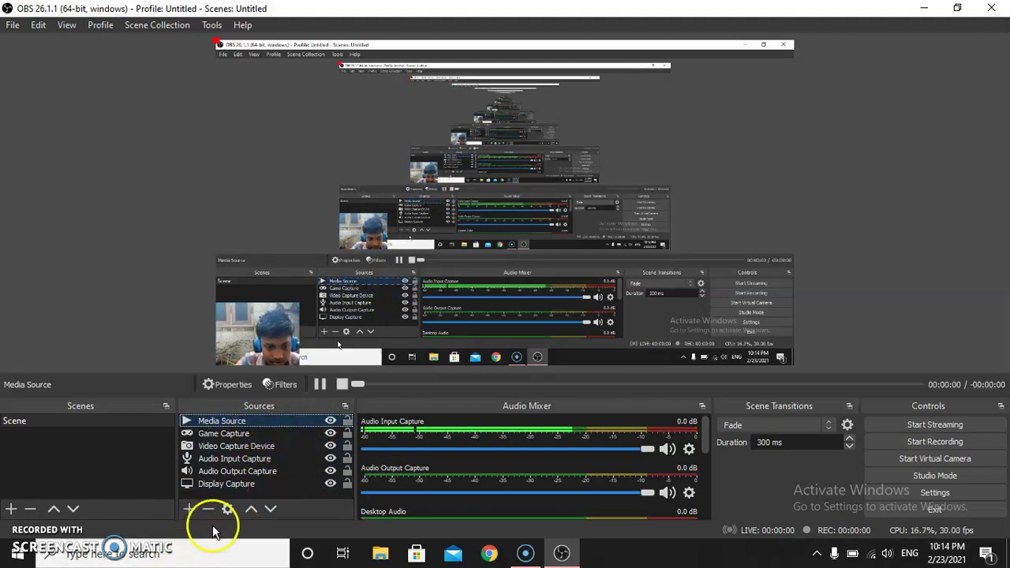
pyautogui.click(208, 510)
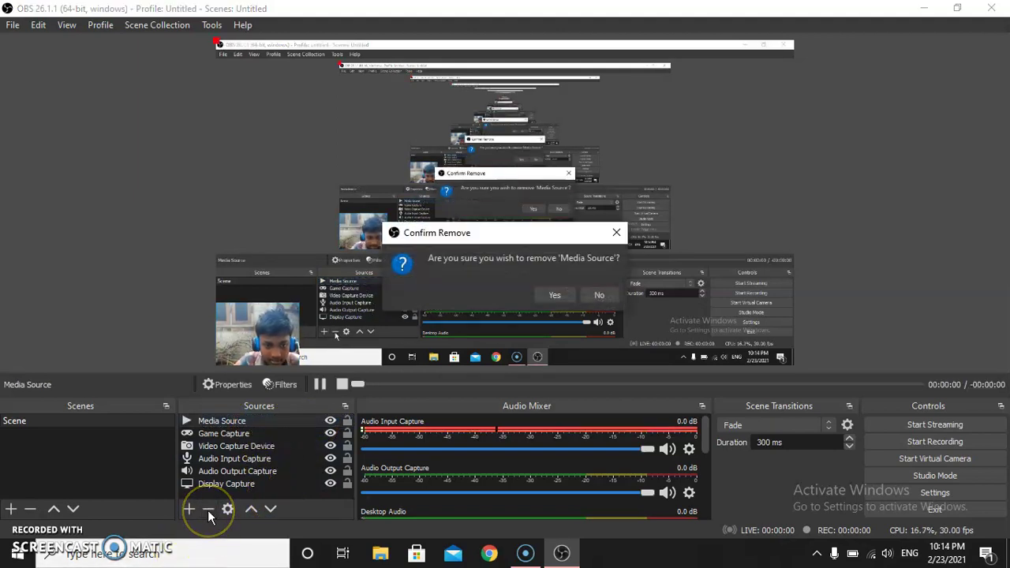
pyautogui.click(557, 295)
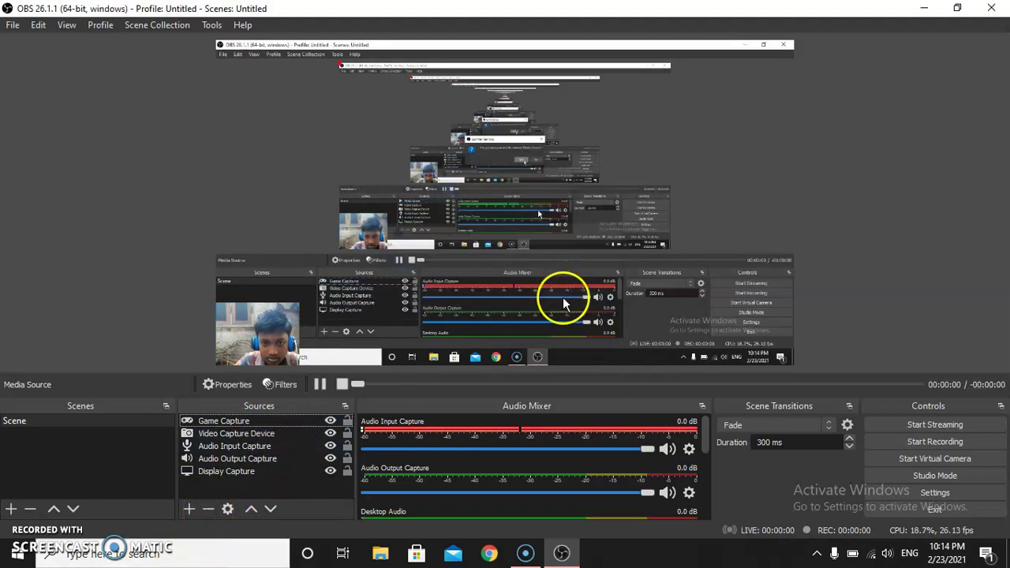
# - Remove the Video Capture Device source from the scene and confirm the removal
pyautogui.click(247, 435)
pyautogui.click(207, 510)
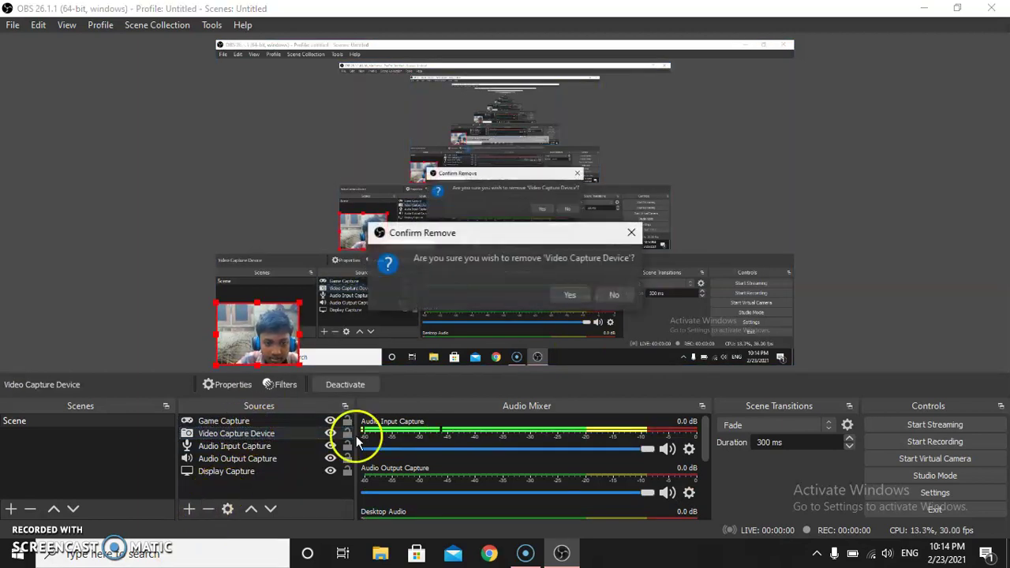
pyautogui.click(565, 291)
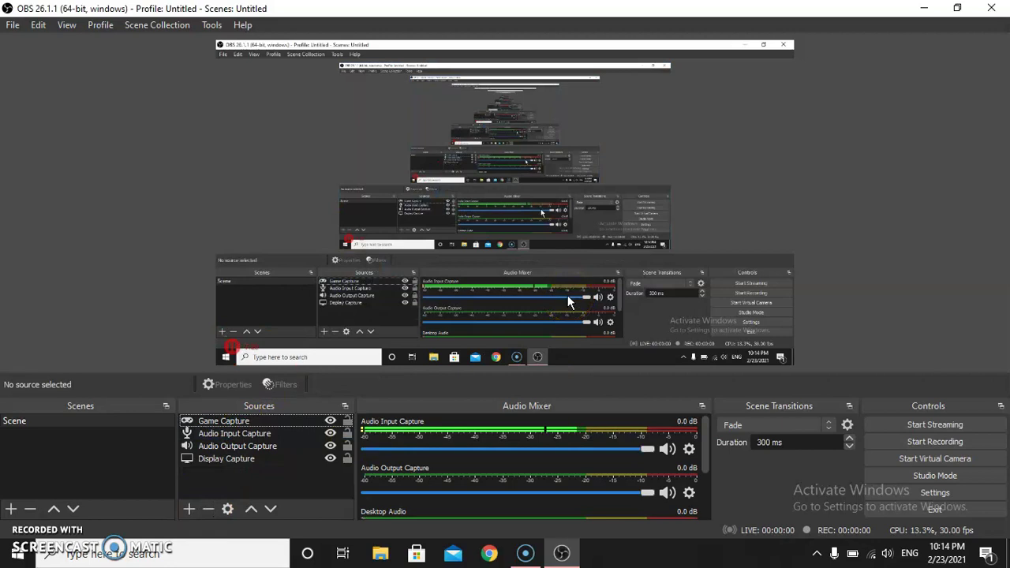
pyautogui.click(239, 463)
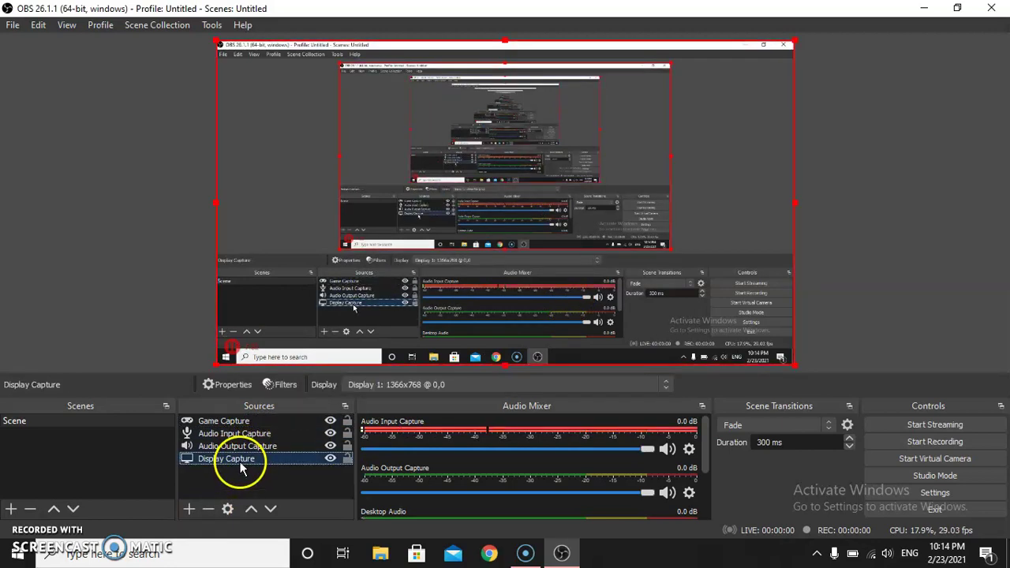
pyautogui.click(208, 509)
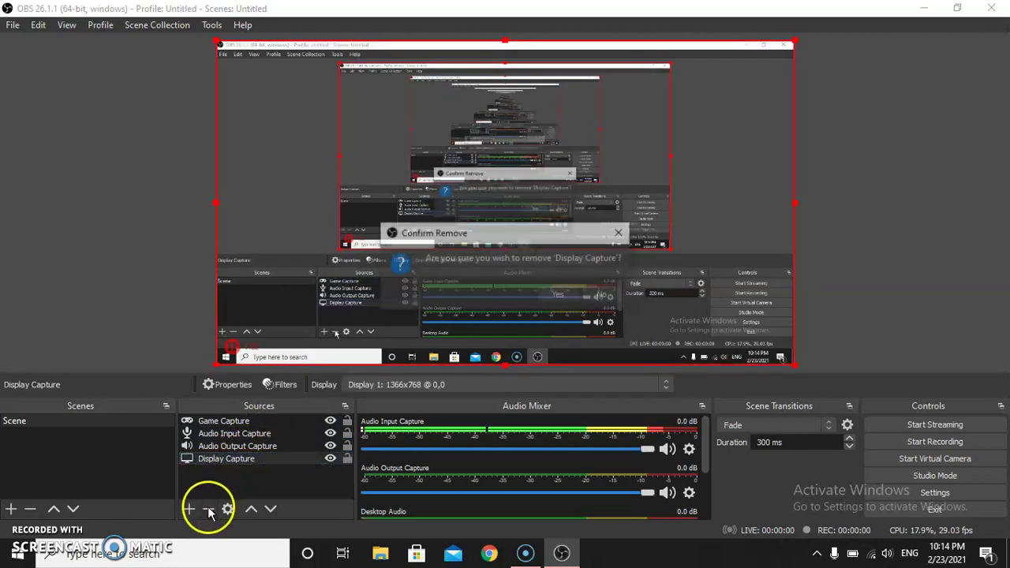
pyautogui.click(591, 296)
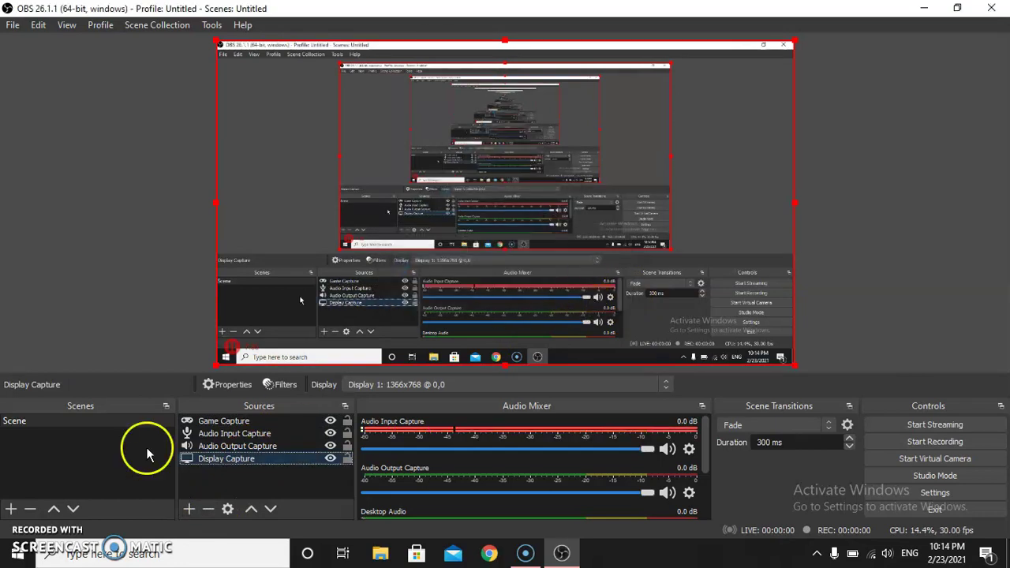
# - Inspect the Audio Output Capture and Audio Input Capture sources one after the other and clear the source selection
pyautogui.click(199, 447)
pyautogui.click(230, 434)
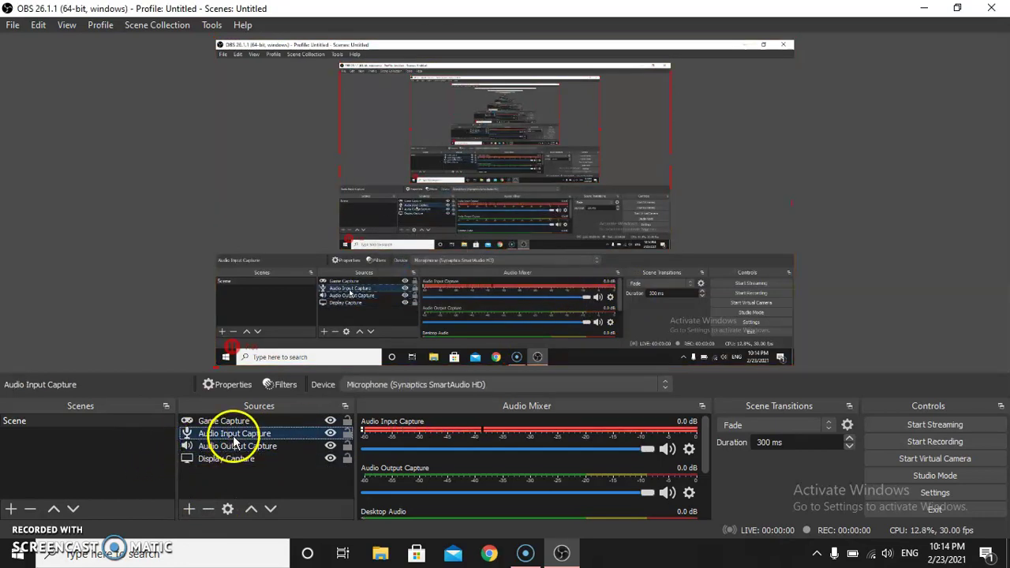
pyautogui.click(293, 471)
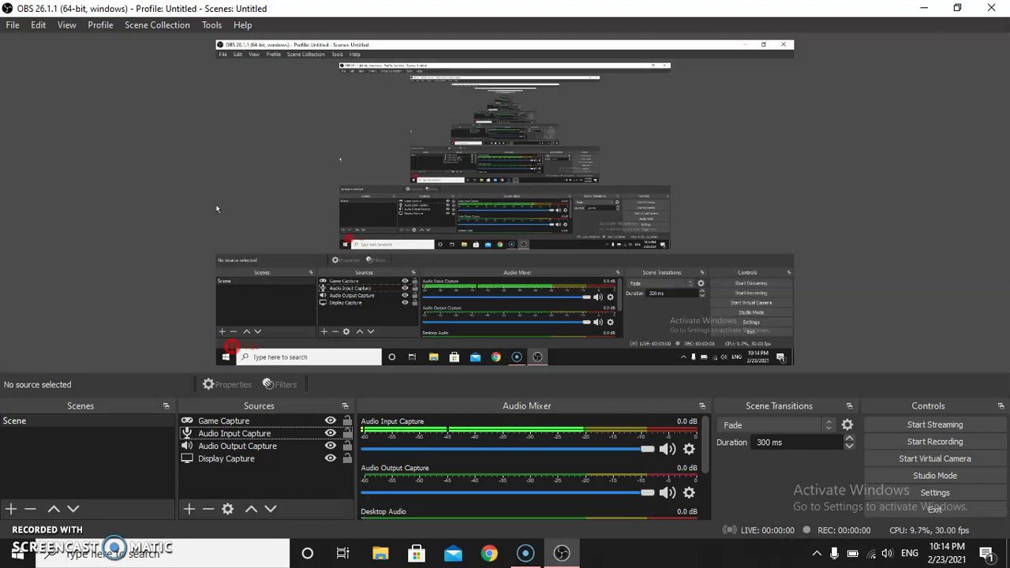
pyautogui.click(11, 23)
pyautogui.click(183, 254)
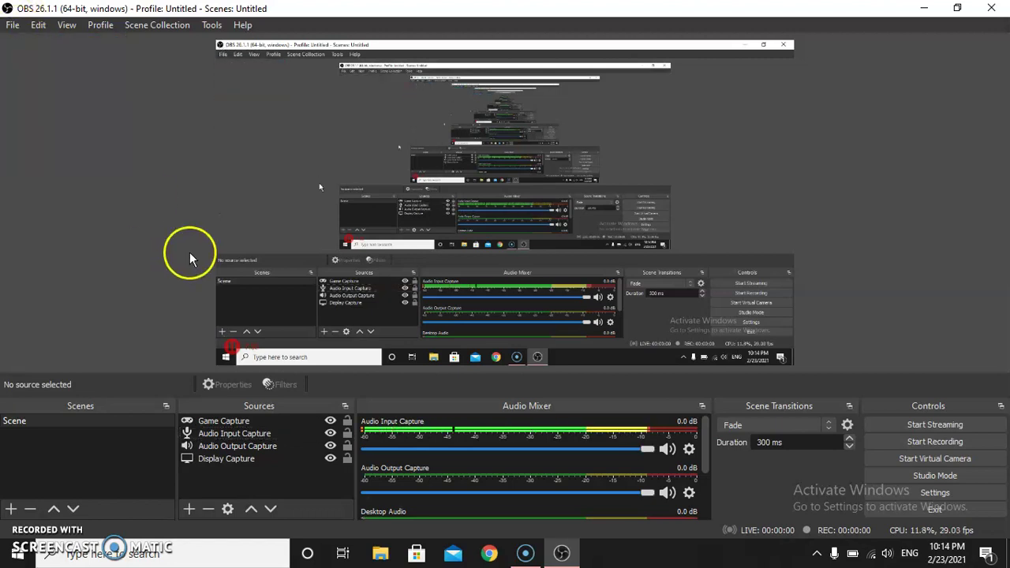